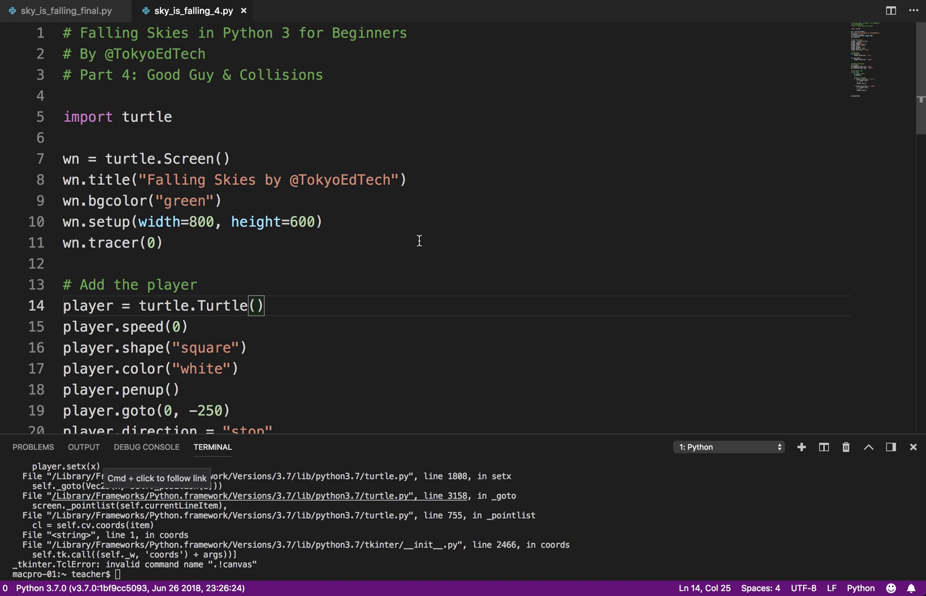
pyautogui.scroll(-3, 357, 203)
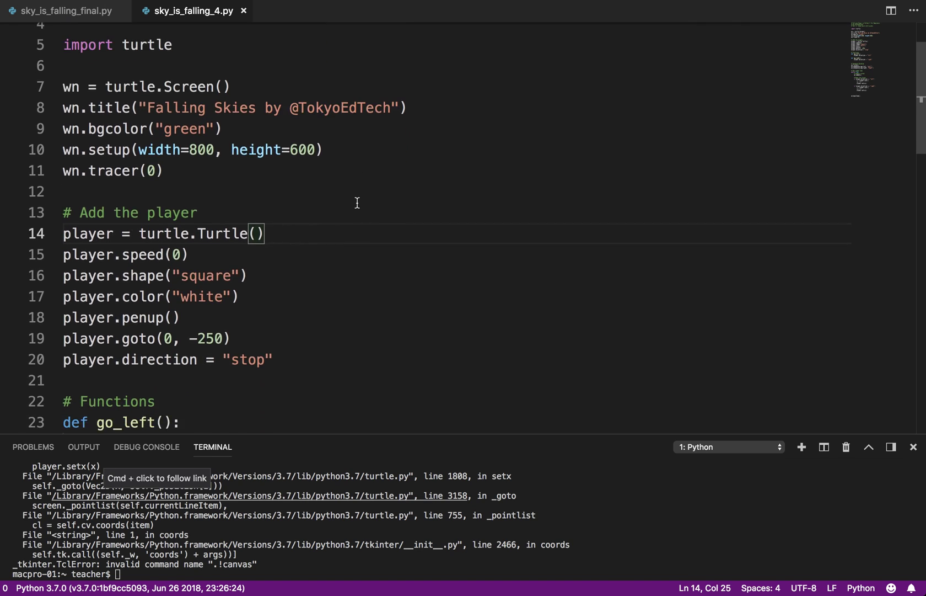
pyautogui.scroll(-1, 356, 203)
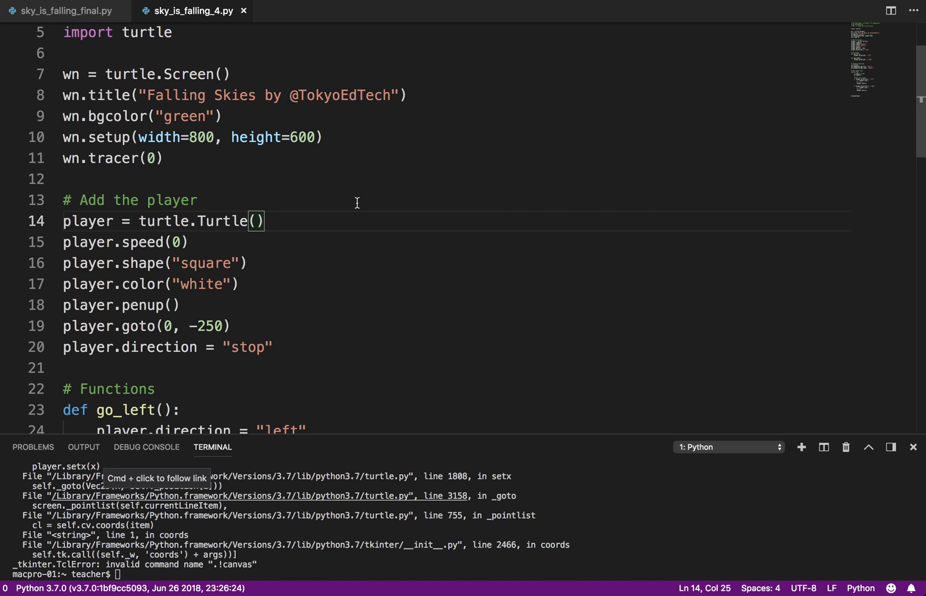
pyautogui.scroll(-5, 290, 254)
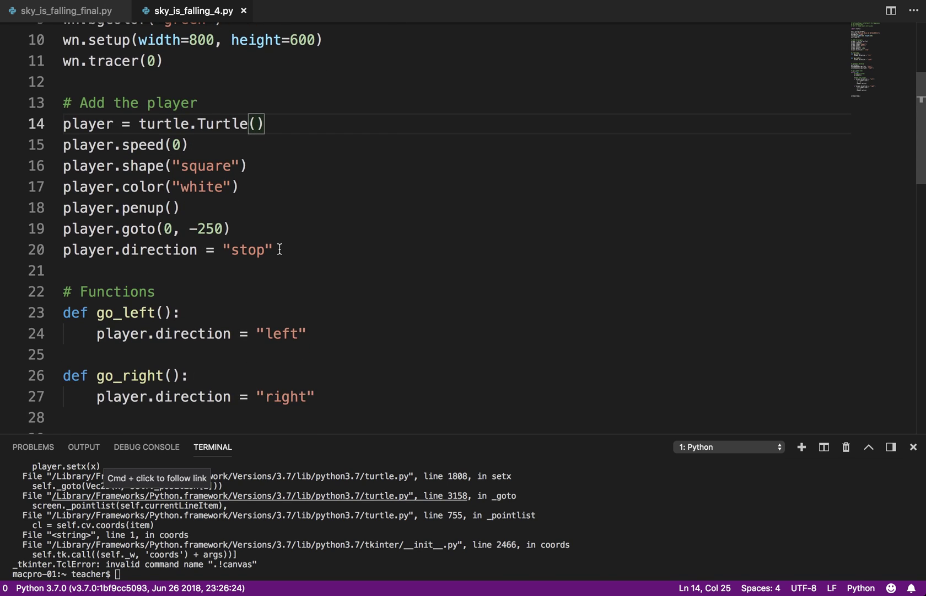
# Duplicate the player setup block (lines 13–20) on new lines directly below it.
pyautogui.moveTo(281, 249); pyautogui.dragTo(46, 115)
pyautogui.press('super+c')
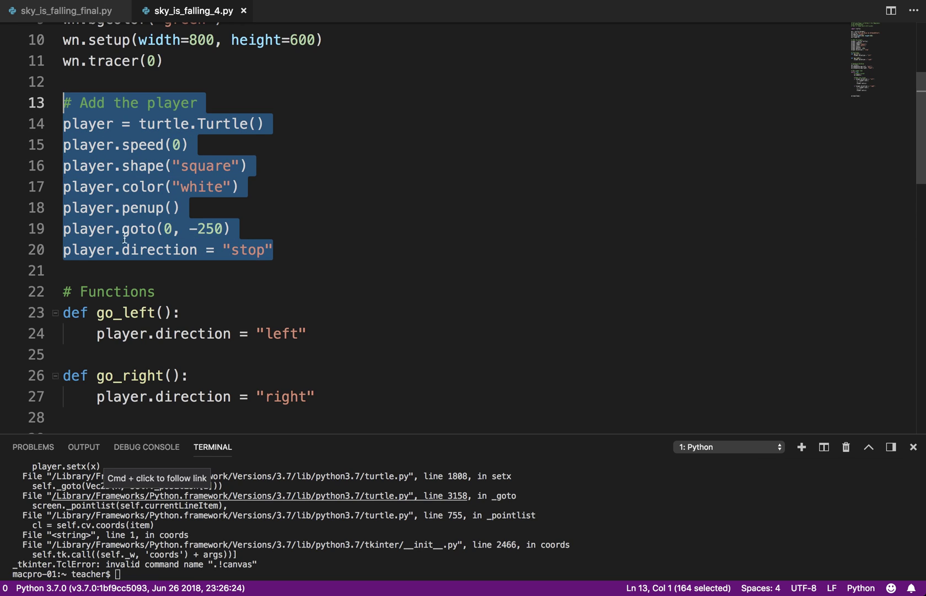
pyautogui.click(87, 270)
pyautogui.press('Return')
pyautogui.press('Return')
pyautogui.press('Up')
pyautogui.press('super+v')
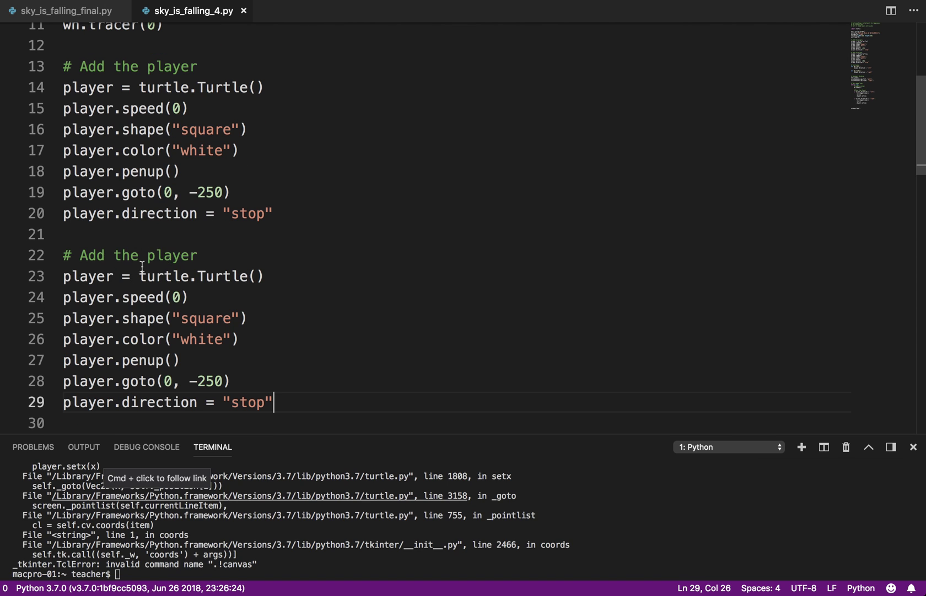
# Rename player to good_guy in the copied comment and Turtle line, then copy that name.
pyautogui.doubleClick(169, 257)
pyautogui.write('good_guy')
pyautogui.doubleClick(90, 274)
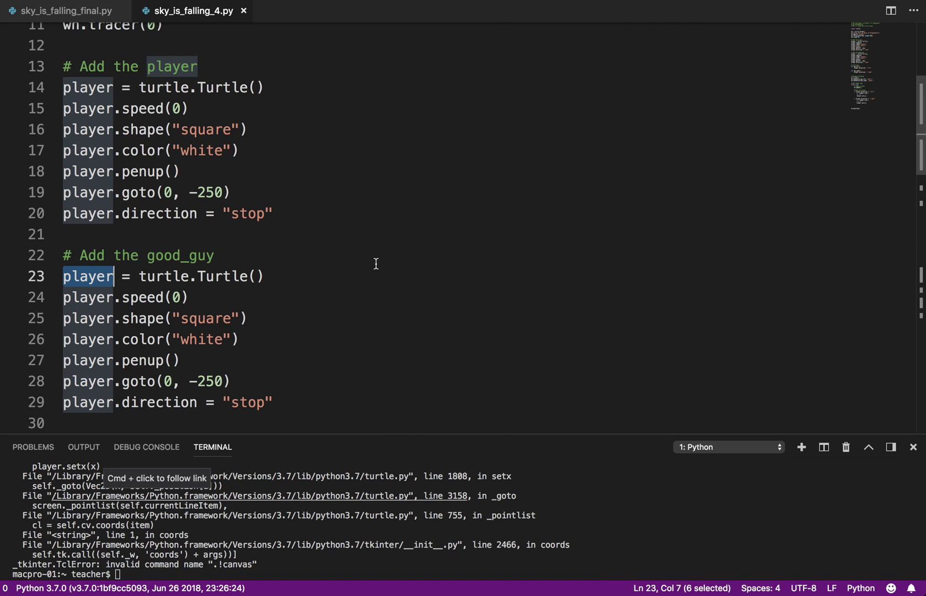
pyautogui.write('good_guy')
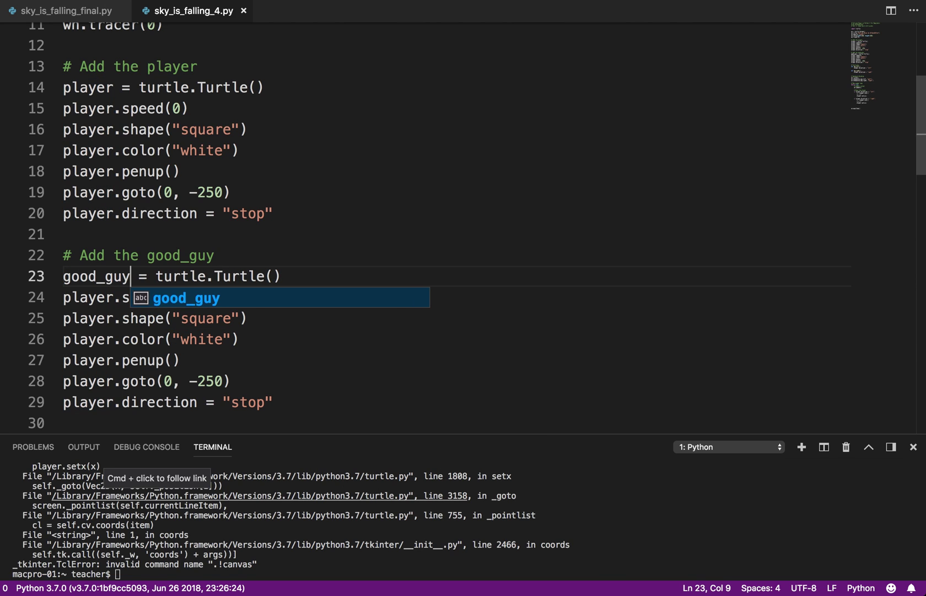
pyautogui.press('Right')
pyautogui.press('Down')
pyautogui.press('Left')
pyautogui.press('Up')
pyautogui.press('Right')
pyautogui.hotkey('shift', 'Left')
pyautogui.hotkey('shift', 'Left')
pyautogui.hotkey('shift', 'Left')
pyautogui.hotkey('shift', 'Left')
pyautogui.hotkey('shift', 'Left')
pyautogui.hotkey('shift', 'Left')
pyautogui.hotkey('shift', 'Left')
pyautogui.hotkey('shift', 'Left')
pyautogui.press('super+c')
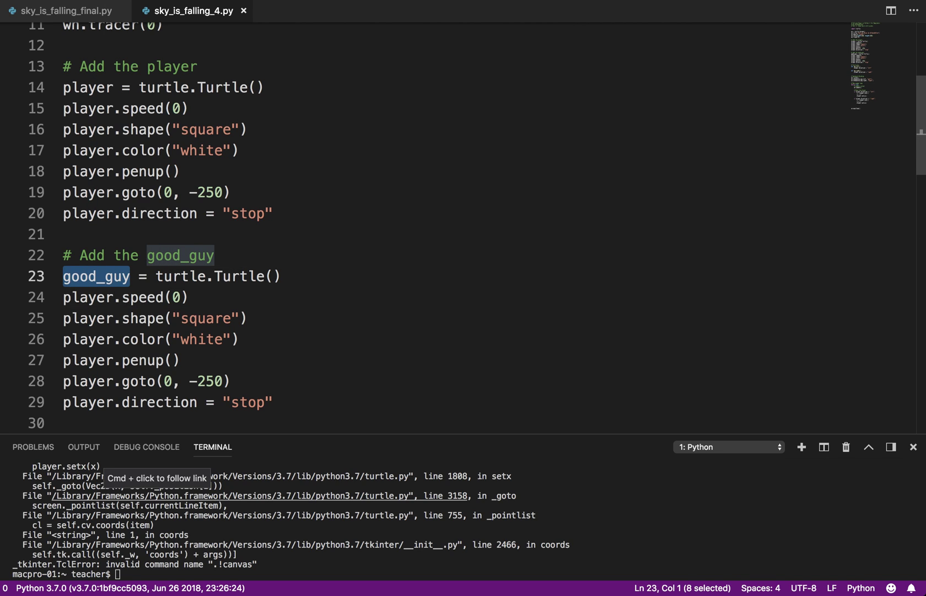
# Replace player with good_guy on copied lines 24–26.
pyautogui.press('Down')
pyautogui.press('Right')
pyautogui.press('Right')
pyautogui.hotkey('shift', 'Left')
pyautogui.hotkey('shift', 'Left')
pyautogui.hotkey('shift', 'Left')
pyautogui.press('super+v')
pyautogui.press('Down')
pyautogui.press('Left')
pyautogui.press('Left')
pyautogui.hotkey('shift', 'Left')
pyautogui.hotkey('shift', 'Left')
pyautogui.hotkey('shift', 'Left')
pyautogui.press('super+v')
pyautogui.press('Down')
pyautogui.press('Left')
pyautogui.press('Left')
pyautogui.hotkey('shift', 'Left')
pyautogui.hotkey('shift', 'Left')
pyautogui.hotkey('shift', 'Left')
pyautogui.write('v')
pyautogui.press('BackSpace')
pyautogui.press('super+v')
# Replace player with good_guy on copied lines 27–29.
pyautogui.press('Down')
pyautogui.press('Left')
pyautogui.press('Left')
pyautogui.hotkey('shift', 'Left')
pyautogui.hotkey('shift', 'Left')
pyautogui.hotkey('shift', 'Left')
pyautogui.press('super+v')
pyautogui.press('Down')
pyautogui.press('Left')
pyautogui.press('Left')
pyautogui.hotkey('shift', 'Left')
pyautogui.hotkey('shift', 'Left')
pyautogui.hotkey('shift', 'Left')
pyautogui.press('super+v')
pyautogui.press('Down')
pyautogui.press('Left')
pyautogui.press('Left')
pyautogui.hotkey('shift', 'Left')
pyautogui.hotkey('shift', 'Left')
pyautogui.hotkey('shift', 'Left')
pyautogui.press('super+v')
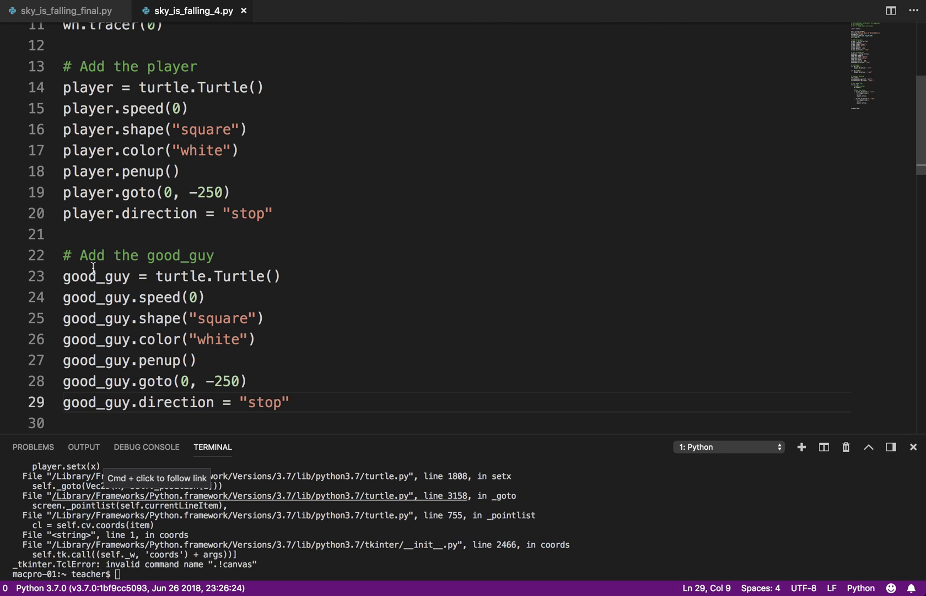
# Change good_guy's shape from square to circle and its colour from white to blue.
pyautogui.doubleClick(221, 317)
pyautogui.write('circle')
pyautogui.press('Down')
pyautogui.hotkey('shift', 'Left')
pyautogui.hotkey('shift', 'Left')
pyautogui.hotkey('shift', 'Left')
pyautogui.hotkey('shift', 'Left')
pyautogui.hotkey('shift', 'Left')
pyautogui.write('blue')
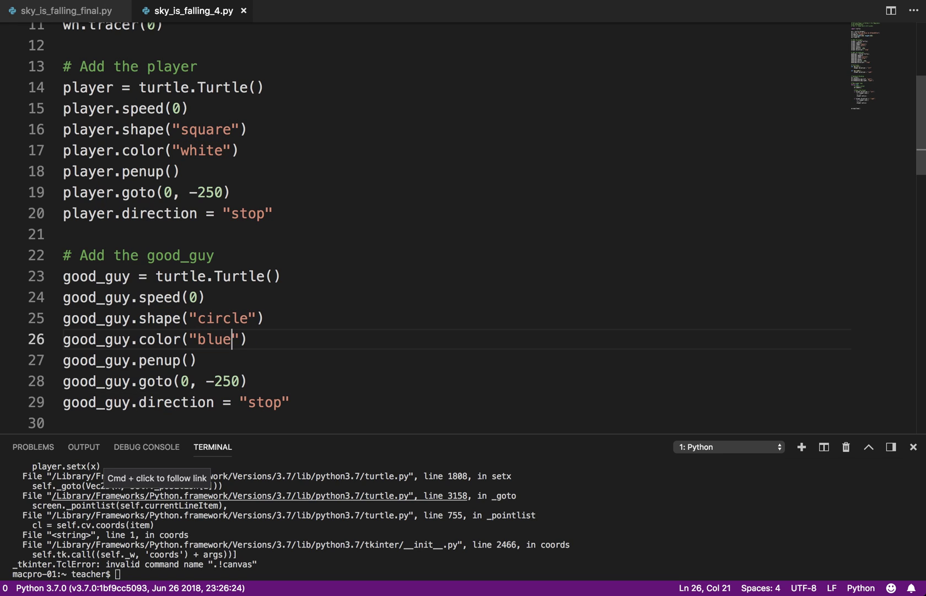
# Remove the minus so good_guy starts at (0, 250), and delete its direction line.
pyautogui.press('Down')
pyautogui.press('Down')
pyautogui.press('Left')
pyautogui.press('Left')
pyautogui.press('Left')
pyautogui.press('Left')
pyautogui.press('Right')
pyautogui.press('BackSpace')
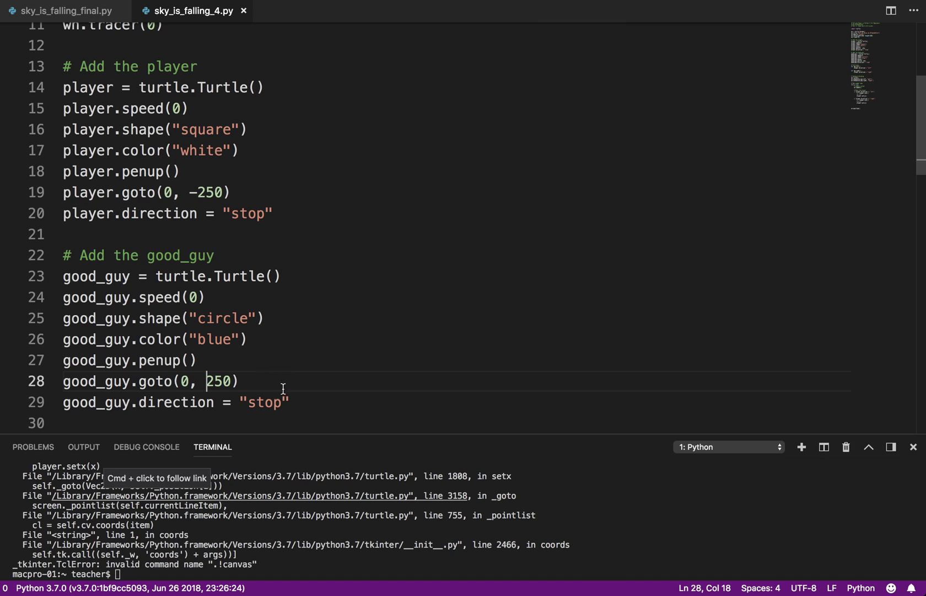
pyautogui.moveTo(291, 402); pyautogui.dragTo(62, 403)
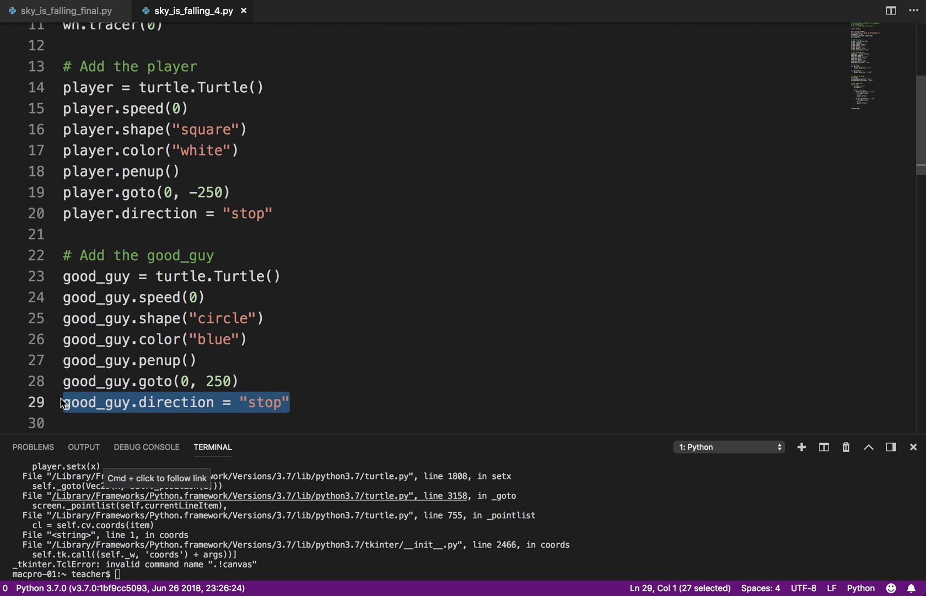
pyautogui.press('BackSpace')
pyautogui.press('BackSpace')
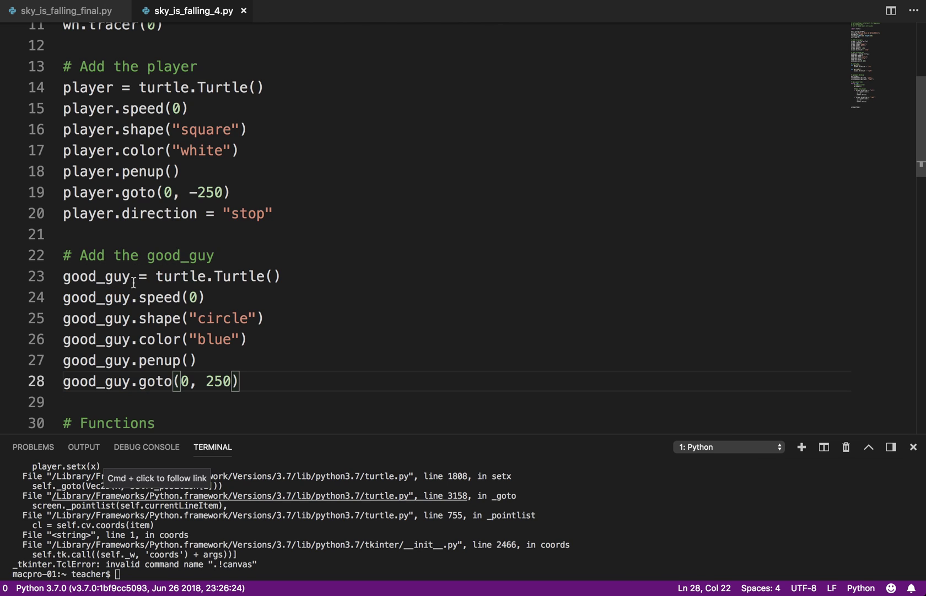
pyautogui.scroll(-4, 421, 272)
pyautogui.rightClick(421, 273)
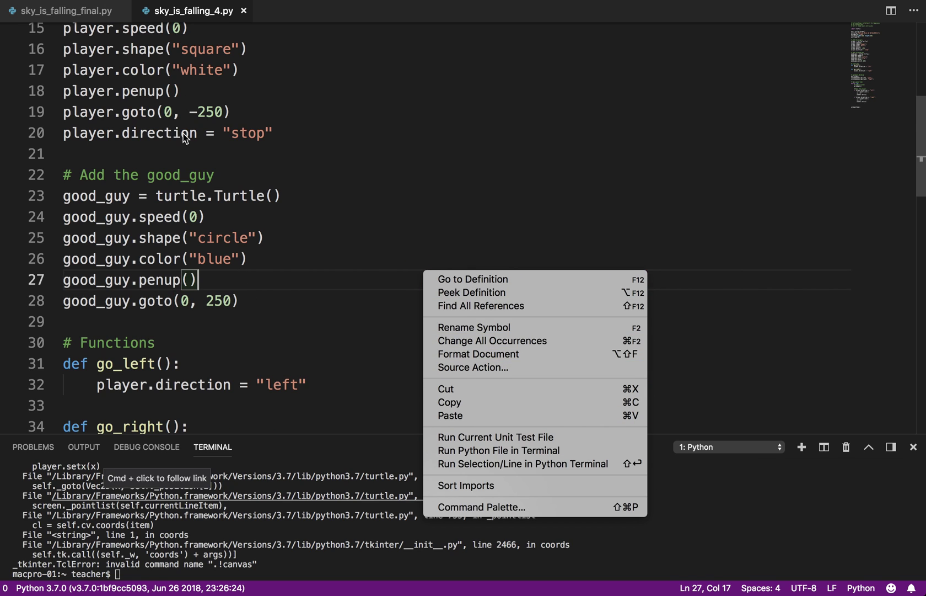
pyautogui.click(581, 450)
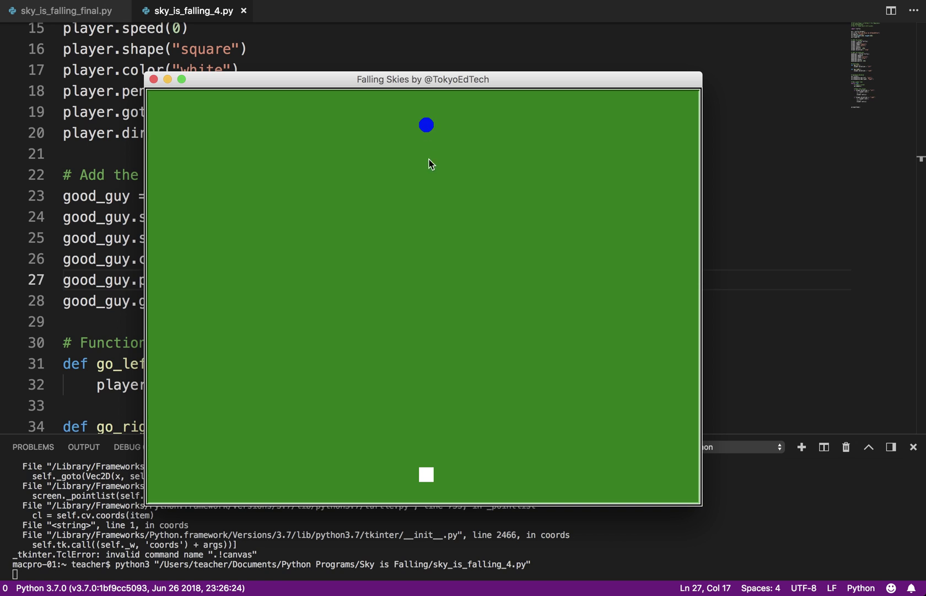
pyautogui.click(154, 79)
pyautogui.click(551, 234)
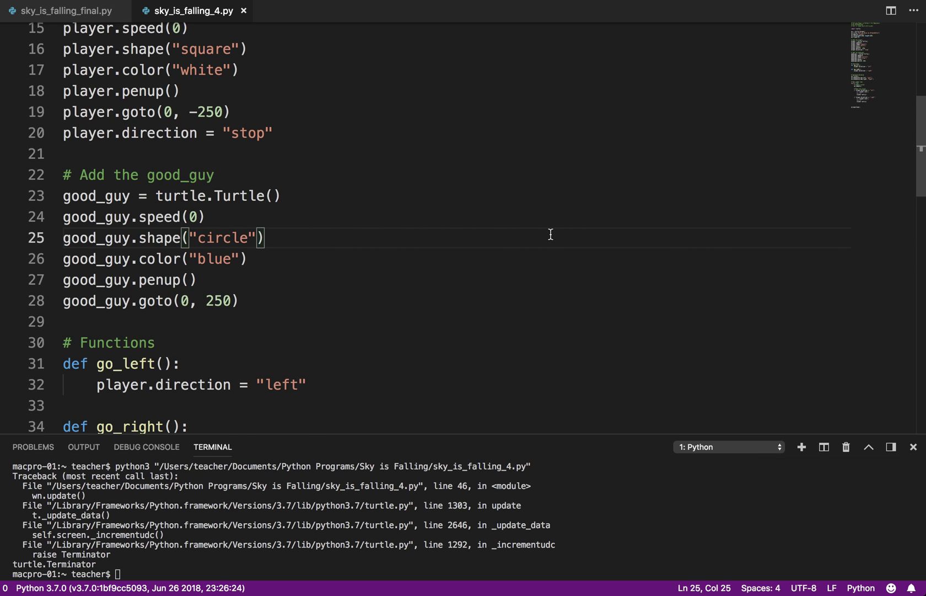
pyautogui.scroll(-8, 551, 234)
pyautogui.scroll(-5, 551, 234)
pyautogui.scroll(-6, 551, 234)
pyautogui.scroll(-4, 551, 234)
pyautogui.scroll(-5, 551, 234)
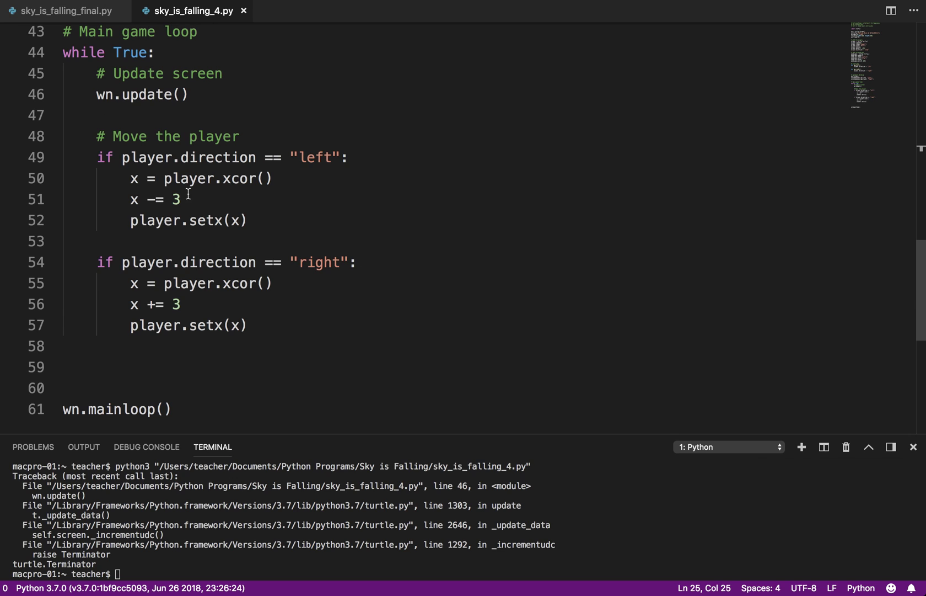
# Add '# Move the good guy', y = good_guy.ycor(), y -= 3 and good_guy.sety(y) to the loop.
pyautogui.click(159, 364)
pyautogui.press('Tab')
pyautogui.write('# Move the good guy')
pyautogui.press('Return')
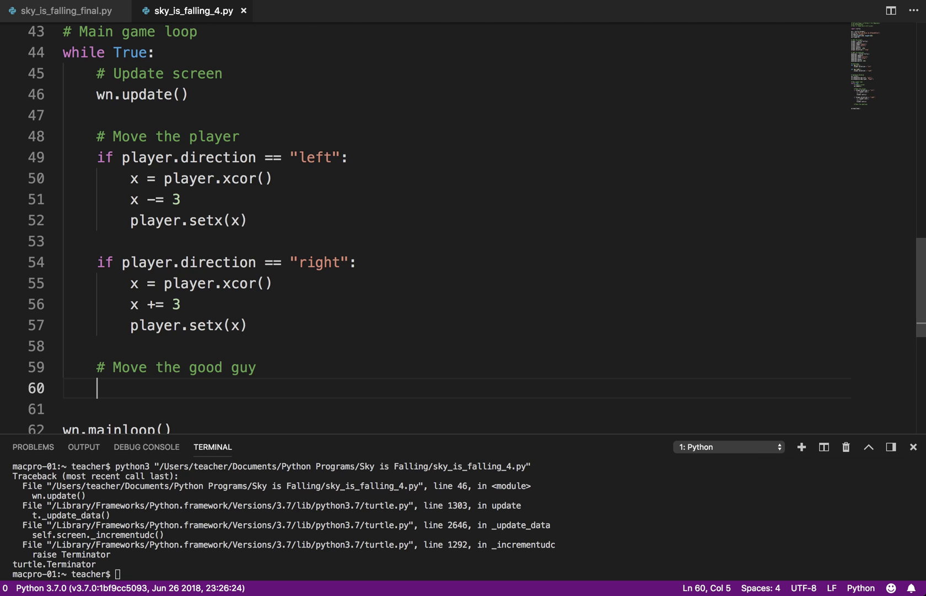
pyautogui.write('y ')
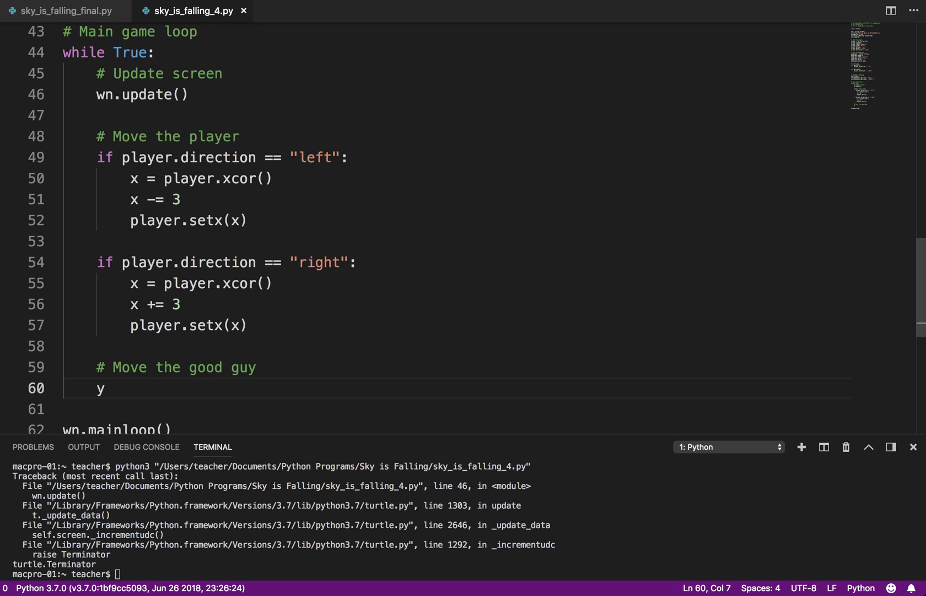
pyautogui.write('= good_guy.ycor()')
pyautogui.press('Return')
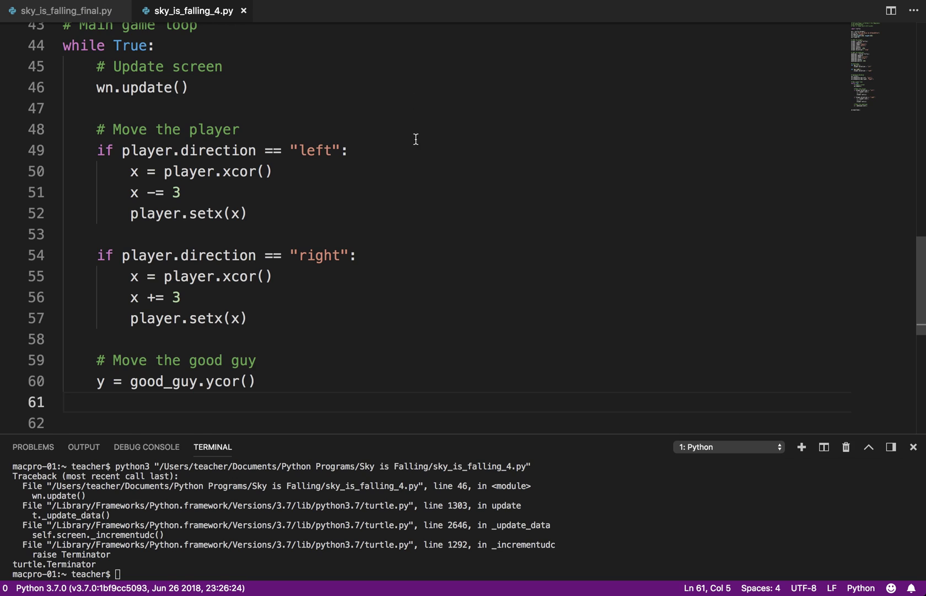
pyautogui.write('y ')
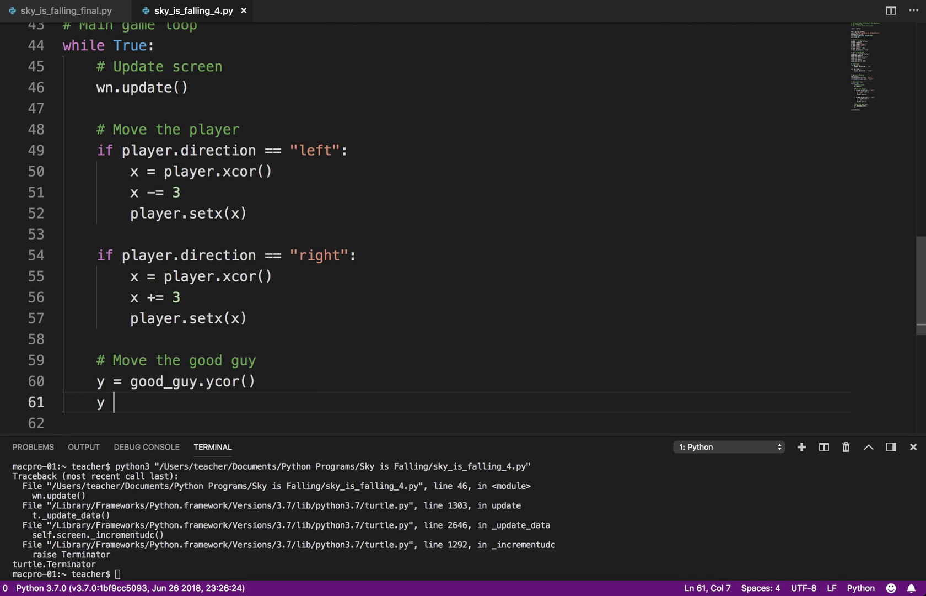
pyautogui.write('-= 3')
pyautogui.press('Return')
pyautogui.write('good_guy.sety(y')
pyautogui.click(129, 376)
pyautogui.click(250, 405)
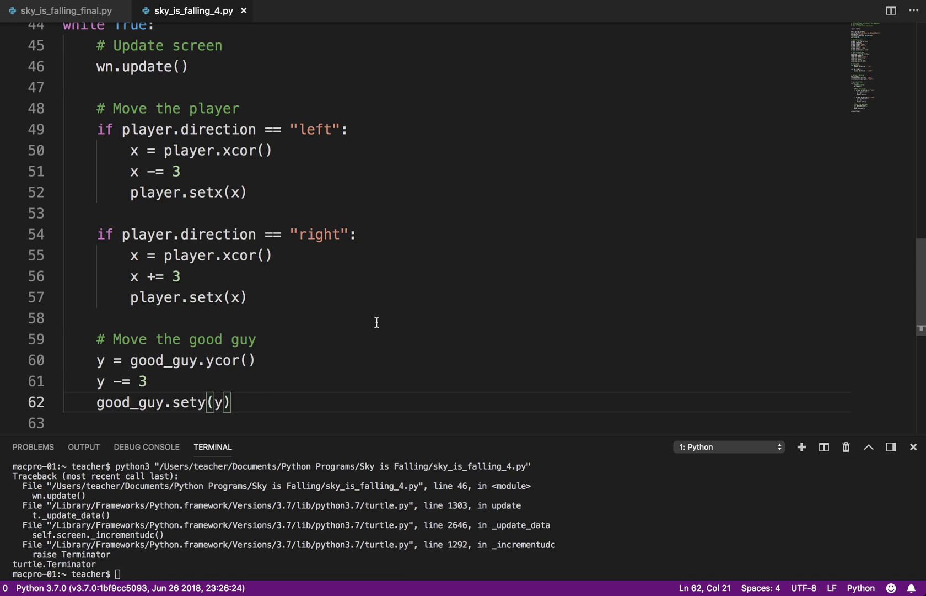
pyautogui.scroll(-2, 376, 341)
pyautogui.scroll(-2, 376, 326)
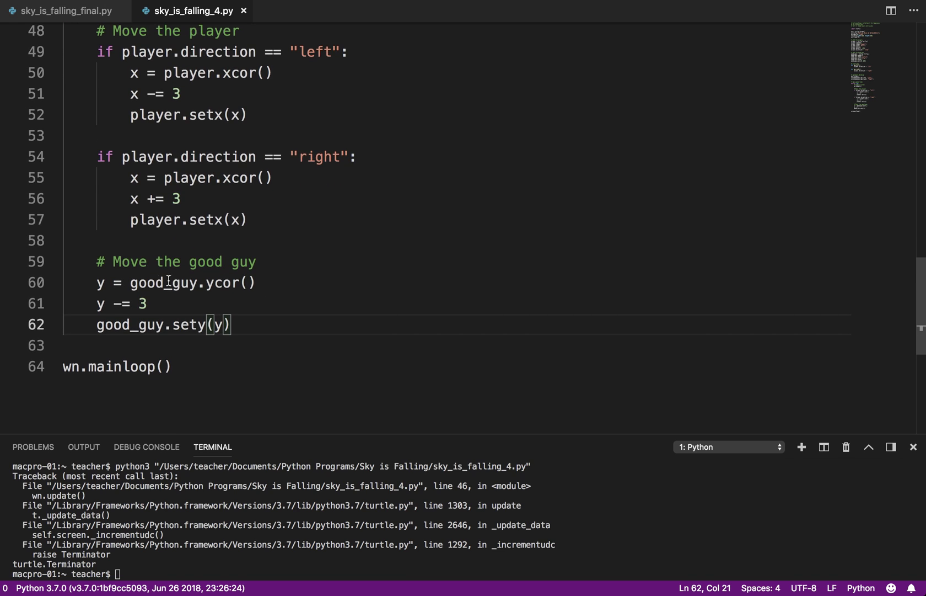
pyautogui.rightClick(346, 261)
pyautogui.click(450, 439)
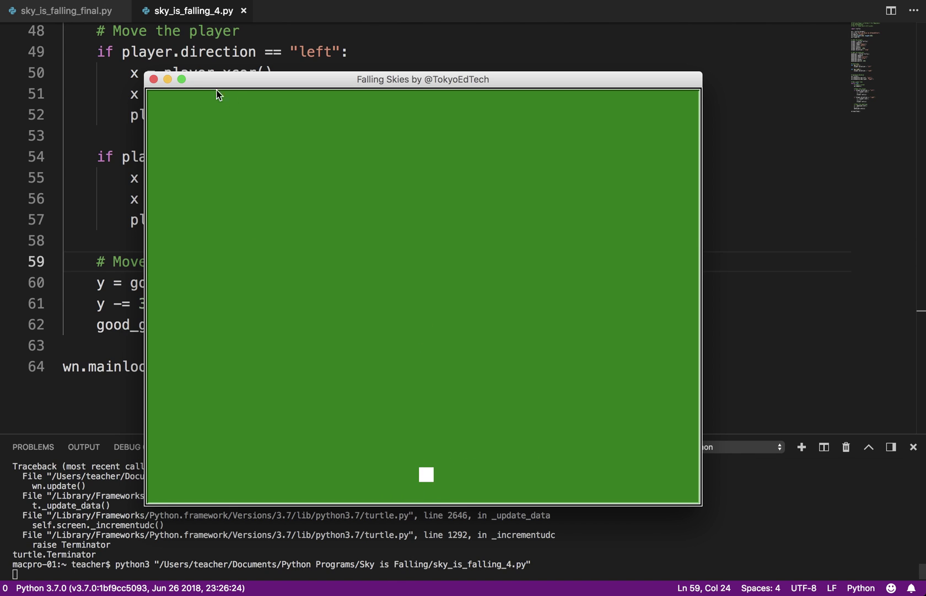
pyautogui.click(153, 79)
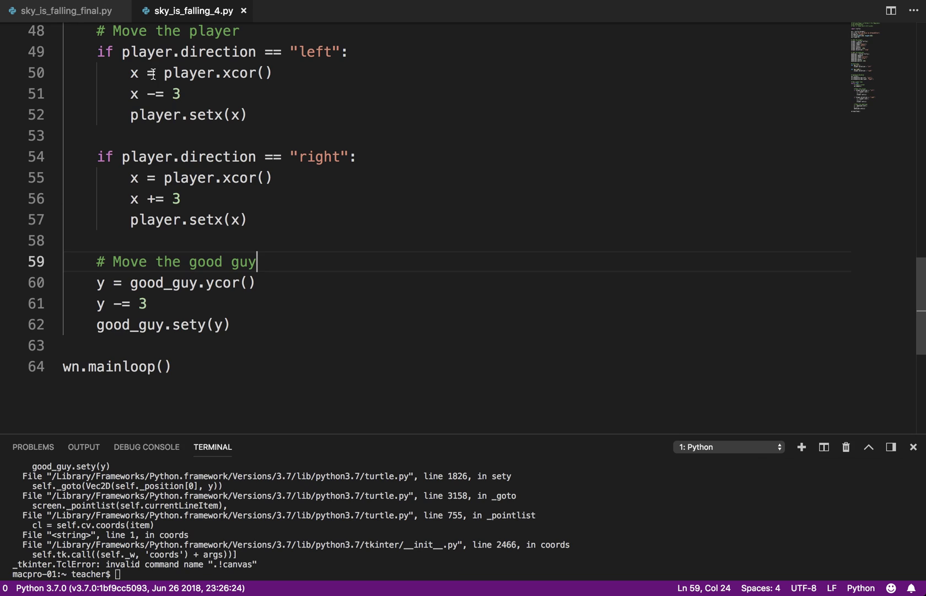
pyautogui.click(188, 344)
# Add the one-line call good_guy.sety(good_guy.ycor() - 3) on line 64.
pyautogui.click(239, 325)
pyautogui.press('Return')
pyautogui.press('Return')
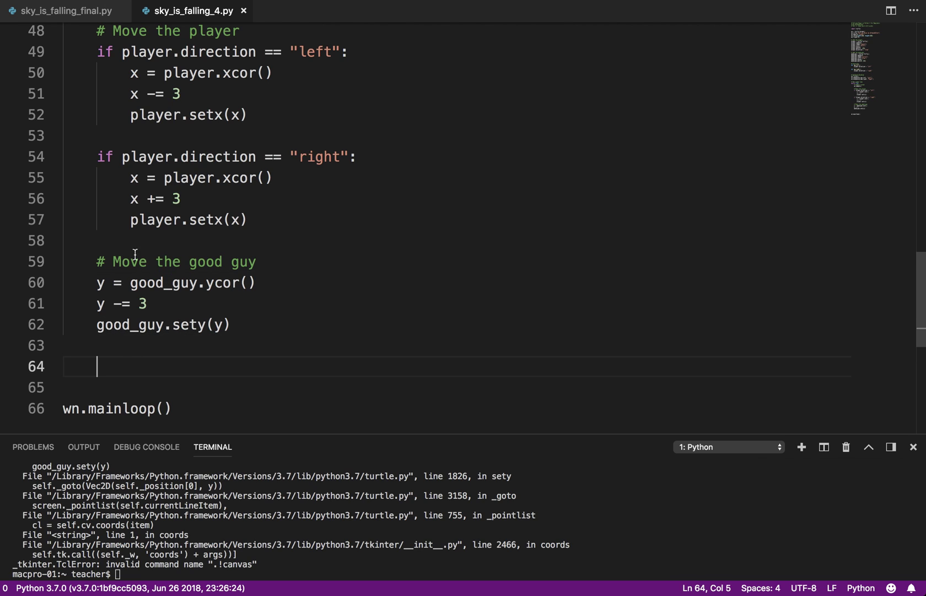
pyautogui.write('good_guy(sety')
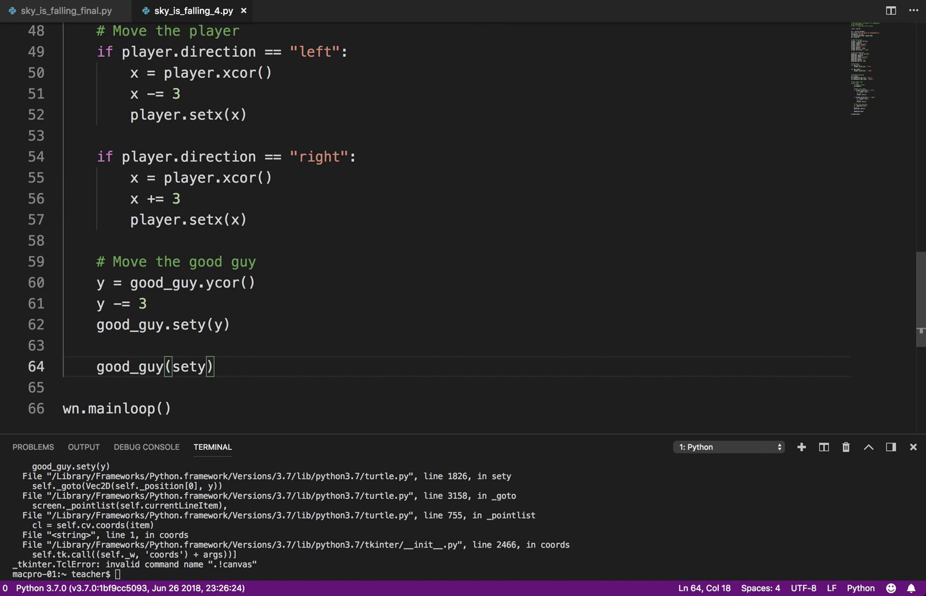
pyautogui.press('BackSpace')
pyautogui.press('BackSpace')
pyautogui.press('BackSpace')
pyautogui.press('BackSpace')
pyautogui.write('.')
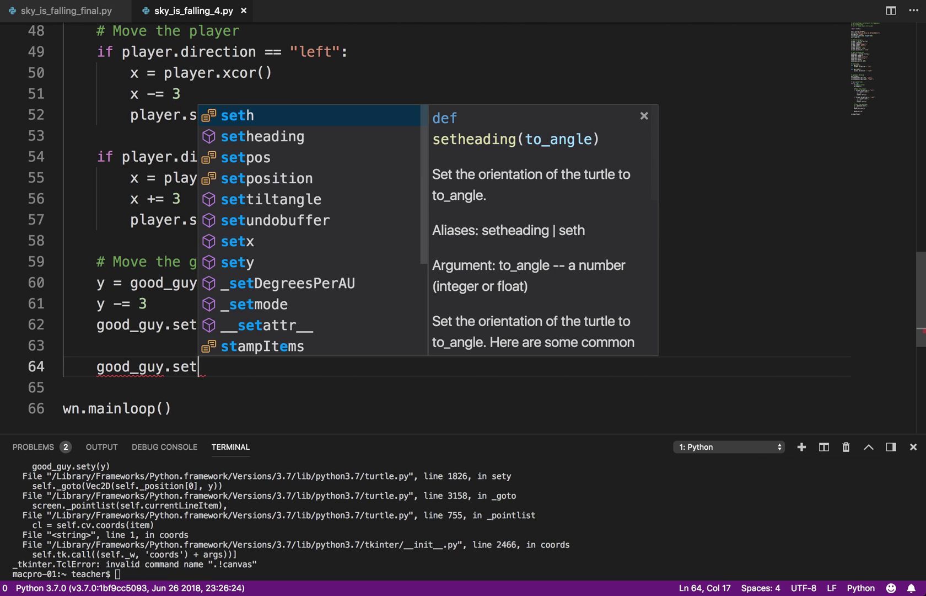
pyautogui.write('y(')
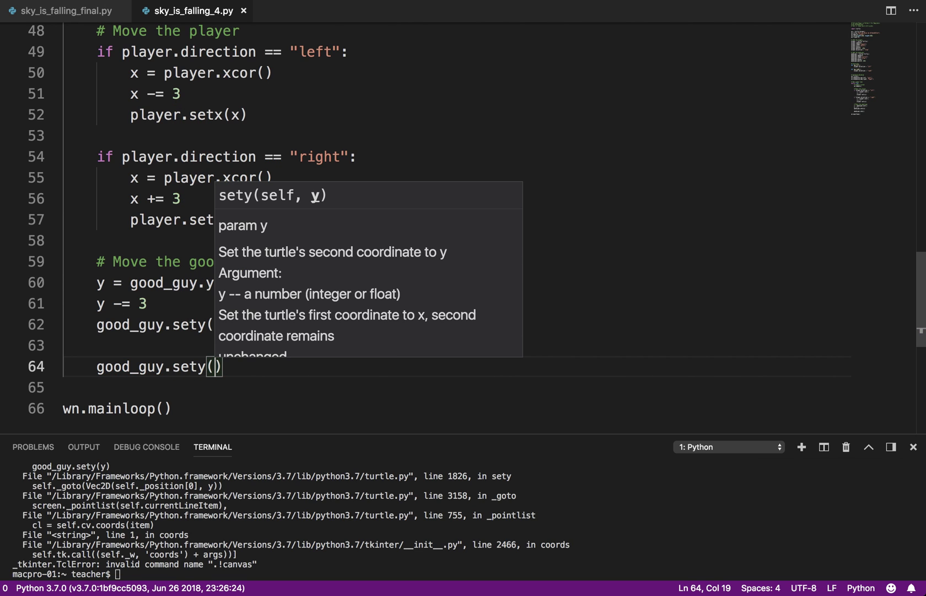
pyautogui.write('good_guy.ycor() ')
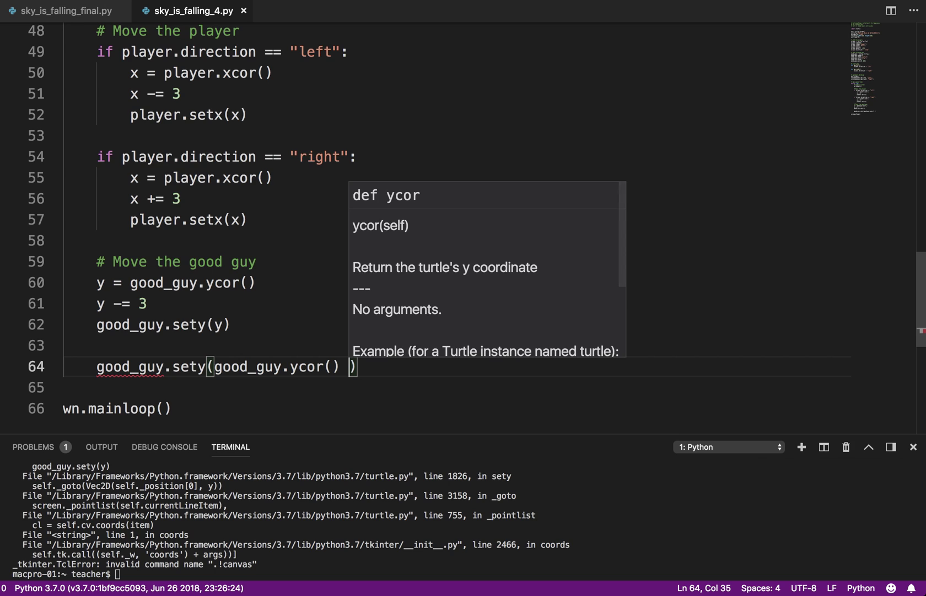
pyautogui.write('- 3')
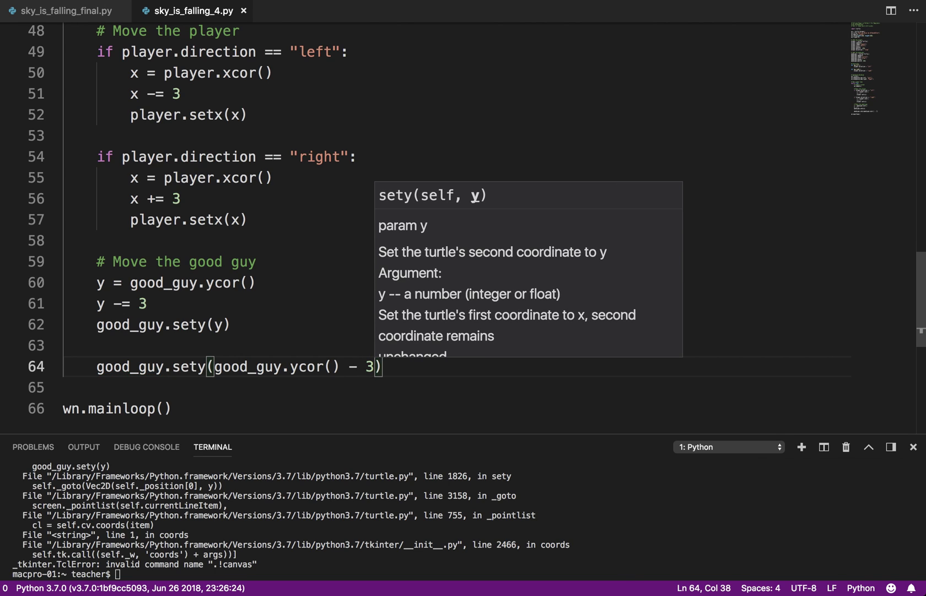
pyautogui.press('BackSpace')
pyautogui.press('BackSpace')
pyautogui.write('= 3)')
pyautogui.press('Down')
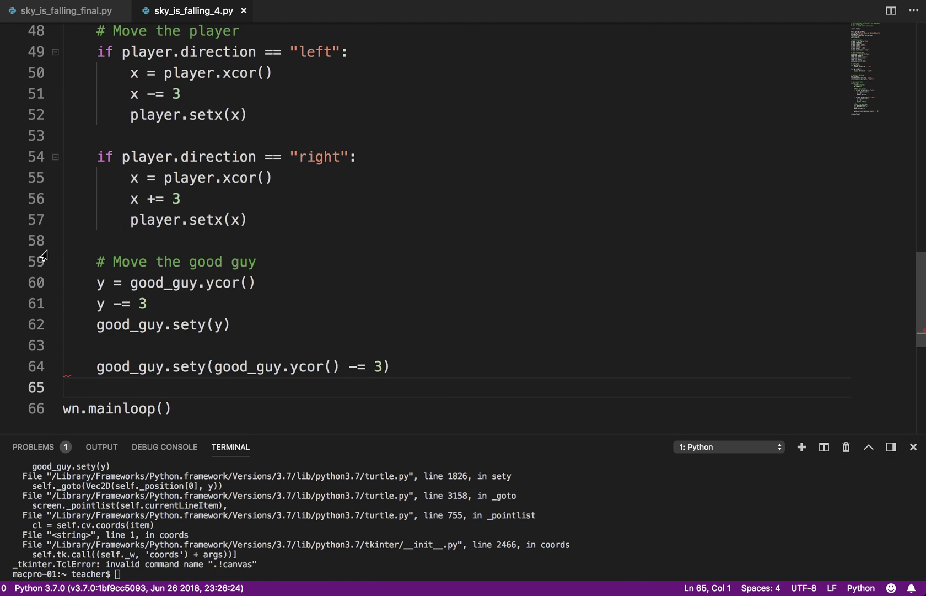
# Comment out the old movement lines 60–62 with # and run the script in the terminal.
pyautogui.click(97, 283)
pyautogui.write('#')
pyautogui.press('Down')
pyautogui.write('#')
pyautogui.press('Down')
pyautogui.write('#')
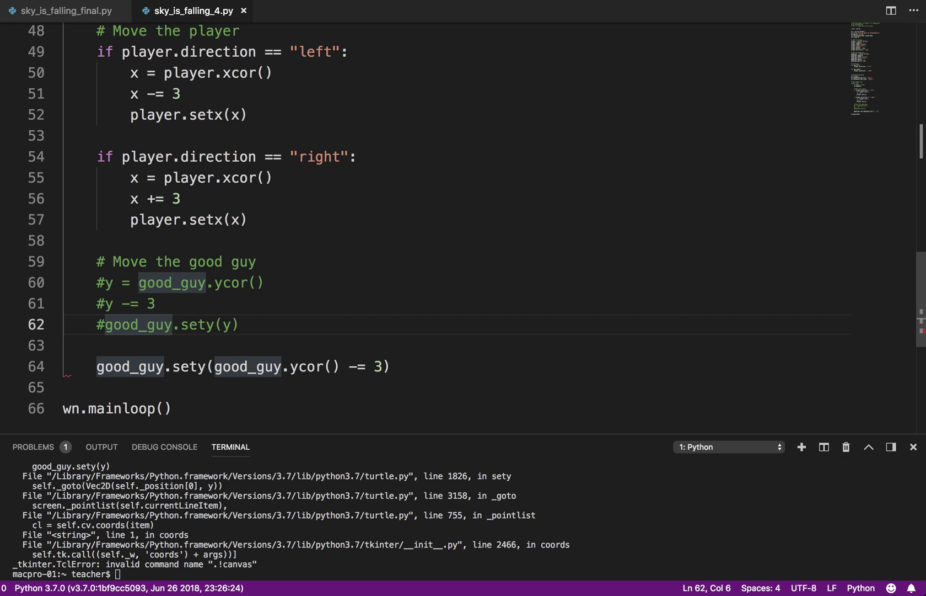
pyautogui.rightClick(297, 219)
pyautogui.click(403, 397)
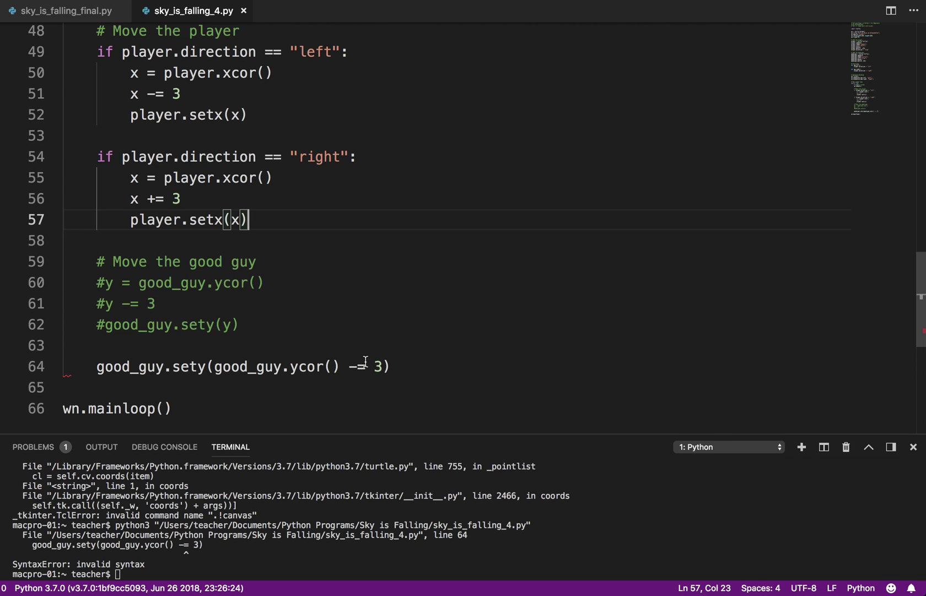
# Fix the -= syntax error on line 64, then rerun the game to test it and close it.
pyautogui.click(282, 366)
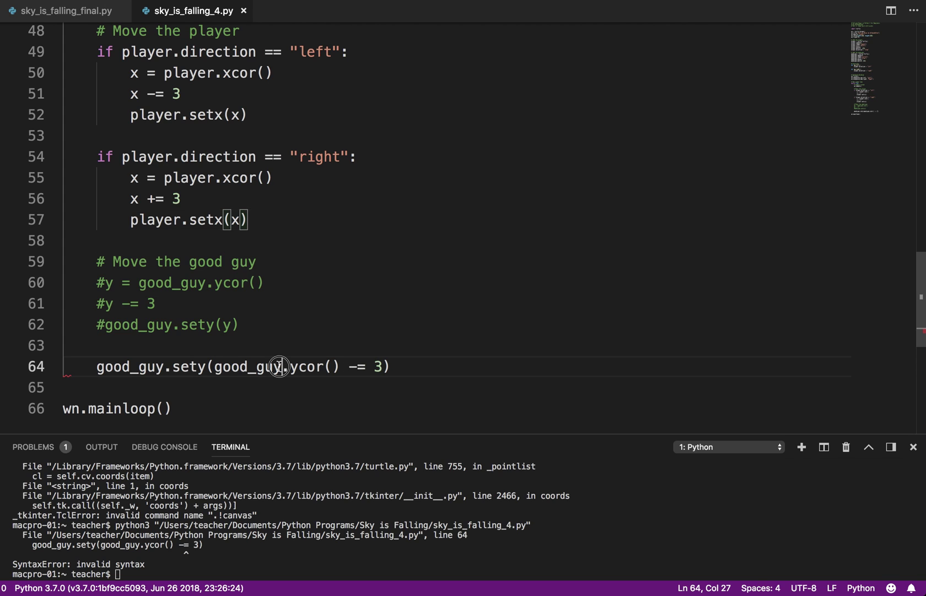
pyautogui.click(362, 366)
pyautogui.press('BackSpace')
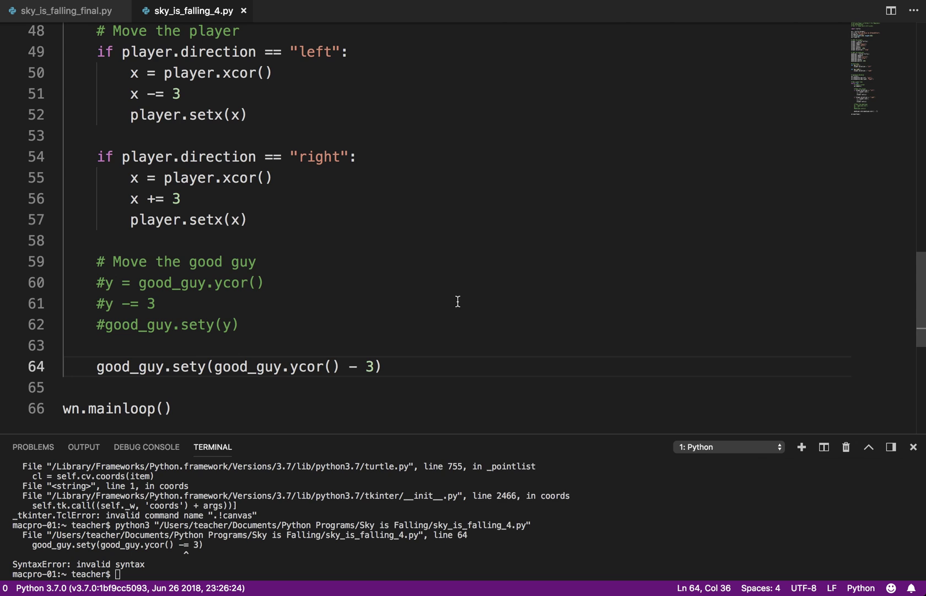
pyautogui.rightClick(482, 294)
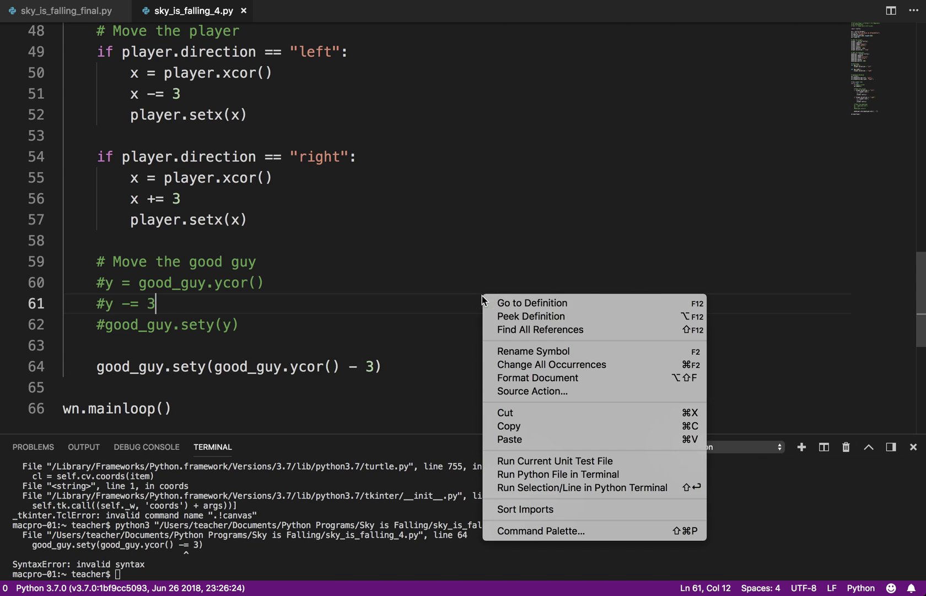
pyautogui.click(545, 475)
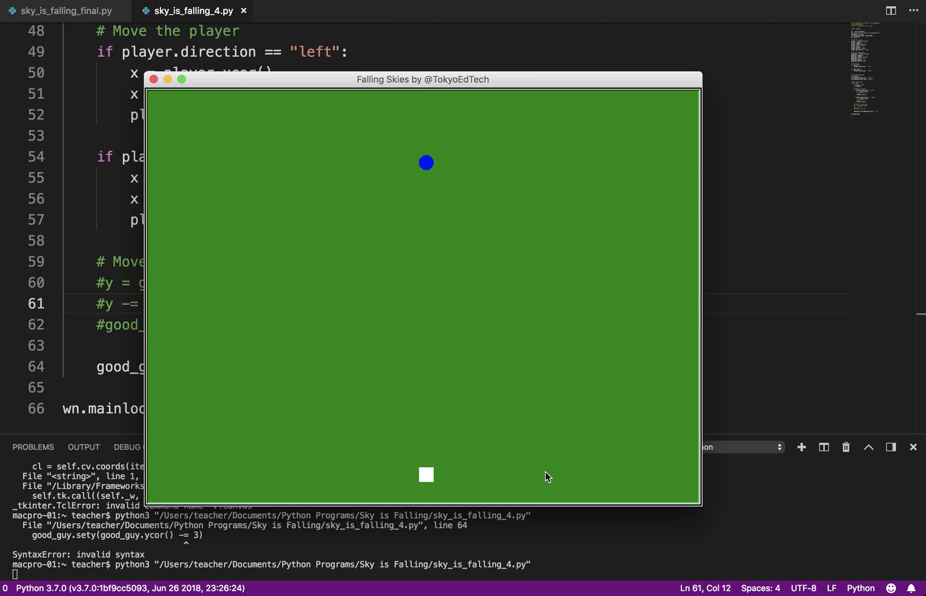
pyautogui.press('Left')
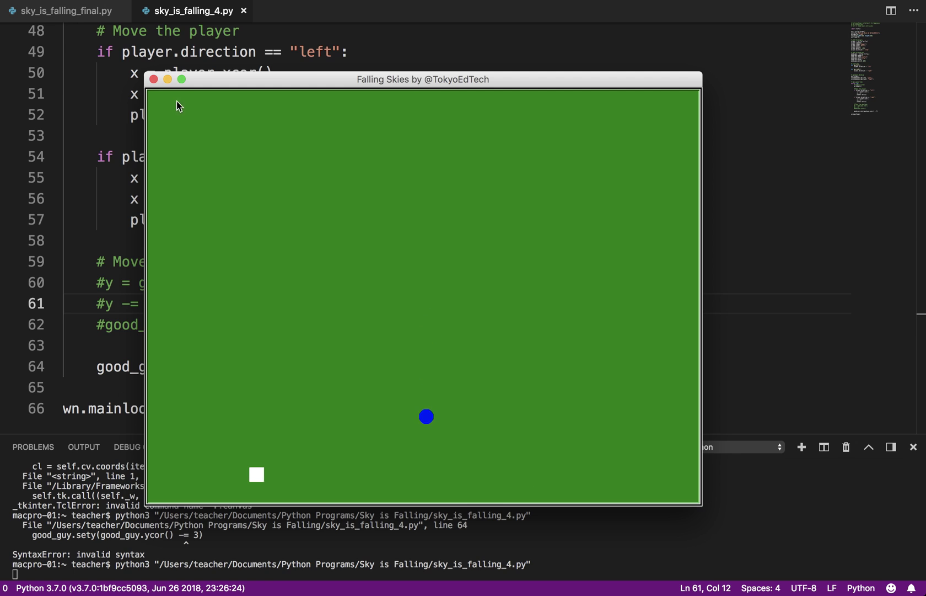
pyautogui.click(152, 79)
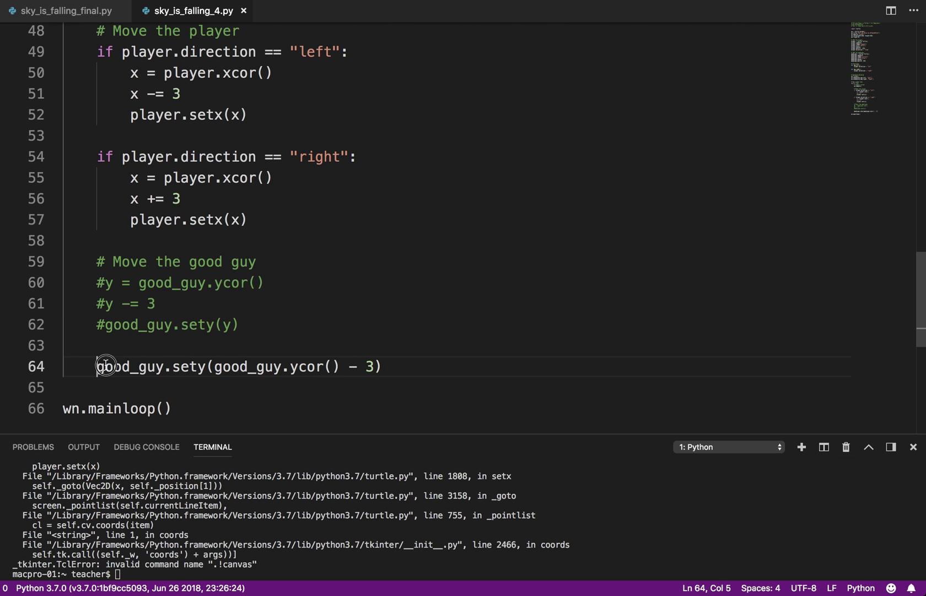
# Delete the one-line sety call on line 64 and remove the # from lines 60–62.
pyautogui.moveTo(96, 366); pyautogui.dragTo(391, 368)
pyautogui.press('BackSpace')
pyautogui.press('BackSpace')
pyautogui.press('BackSpace')
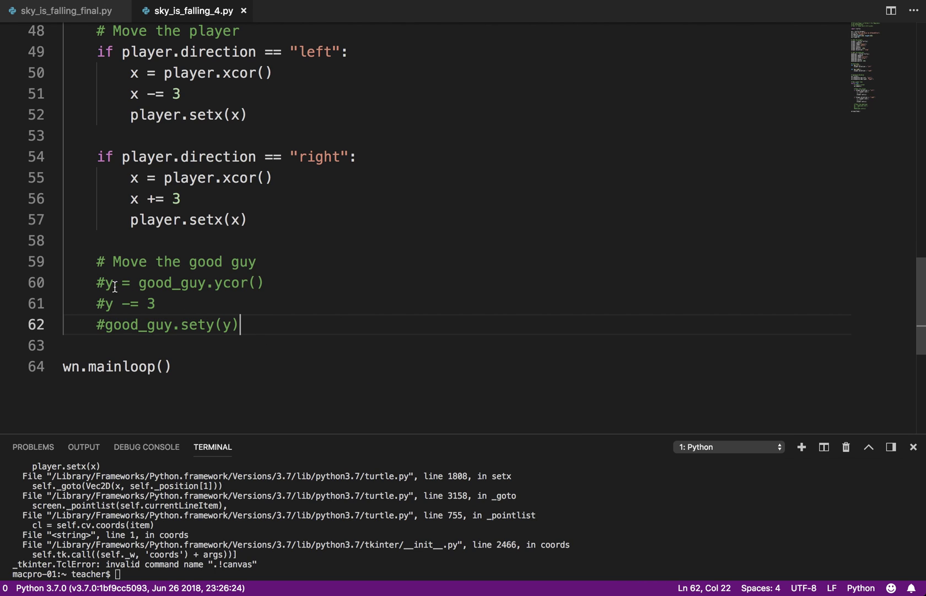
pyautogui.click(104, 282)
pyautogui.press('BackSpace')
pyautogui.press('Down')
pyautogui.press('BackSpace')
pyautogui.press('Down')
pyautogui.press('Right')
pyautogui.press('BackSpace')
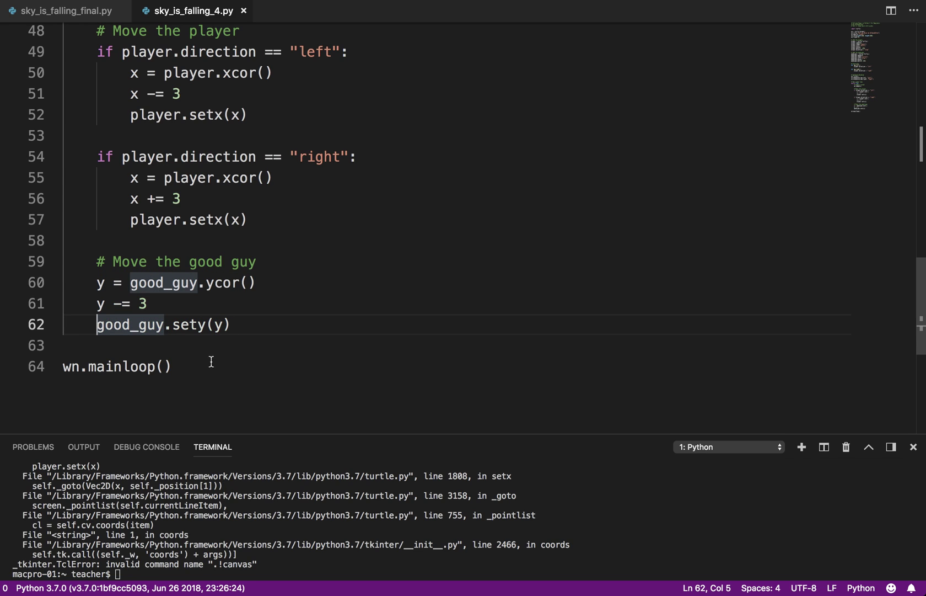
# Add an indented blank line below the good guy's movement code.
pyautogui.click(234, 344)
pyautogui.press('Return')
pyautogui.press('Up')
pyautogui.press('Down')
pyautogui.write('1')
pyautogui.press('BackSpace')
pyautogui.press('Tab')
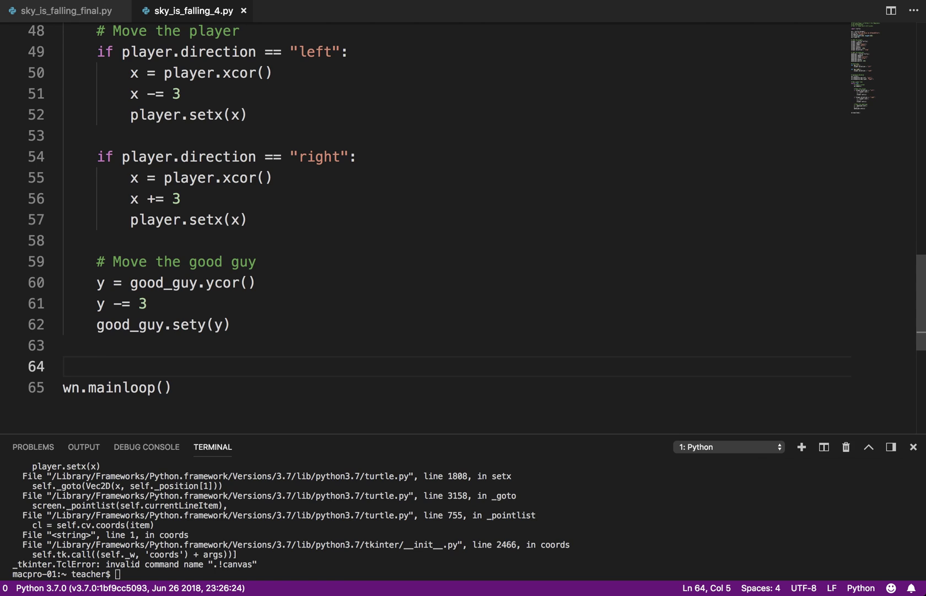
pyautogui.write('if ')
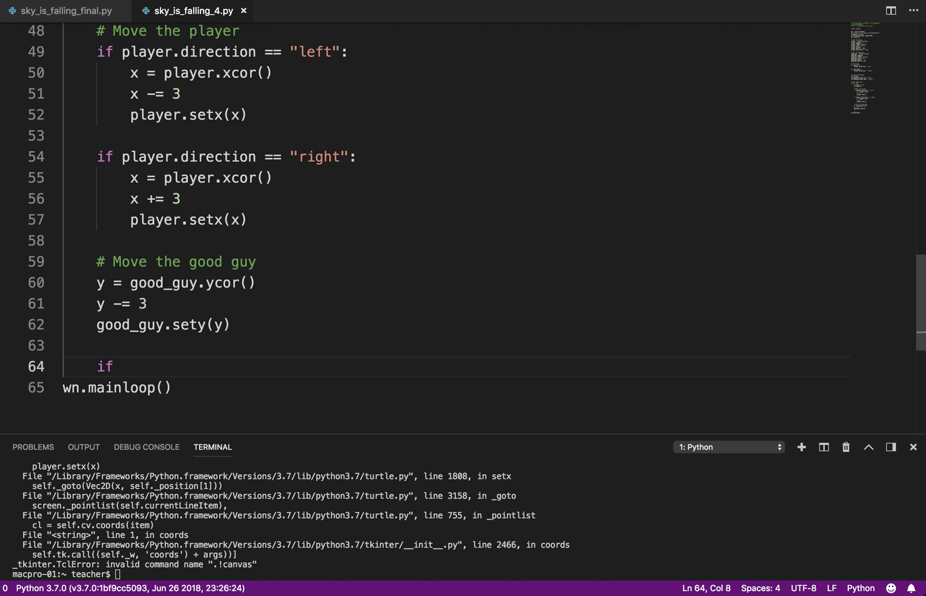
pyautogui.write('y ')
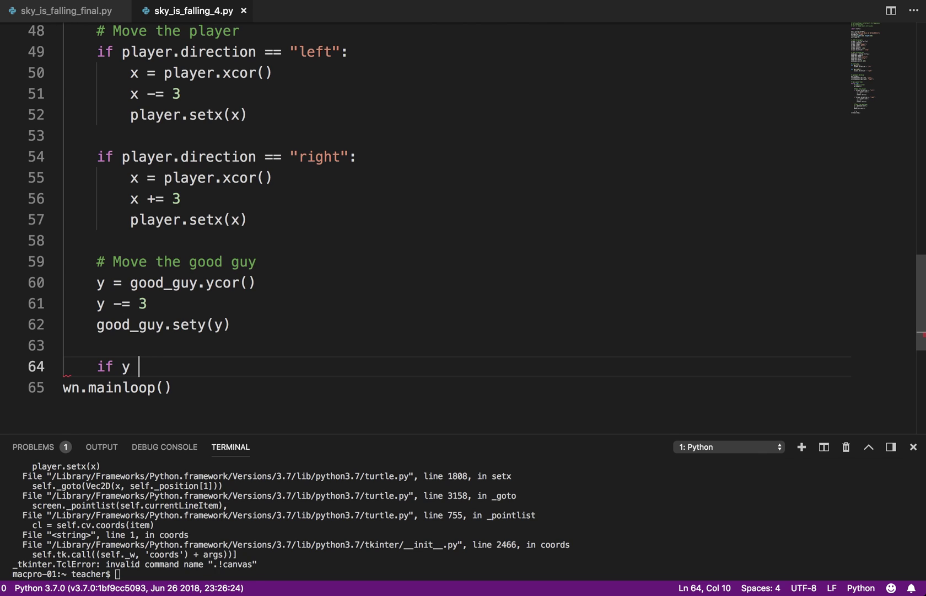
pyautogui.write('< -300:')
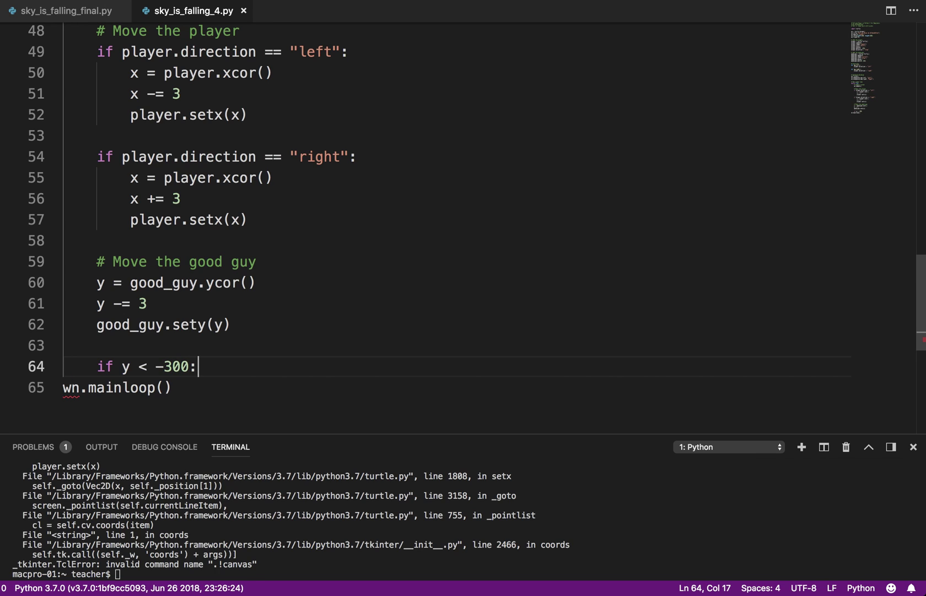
# Write 'if y < -300:' with good_guy.goto(0, 250) as its indented body.
pyautogui.press('Return')
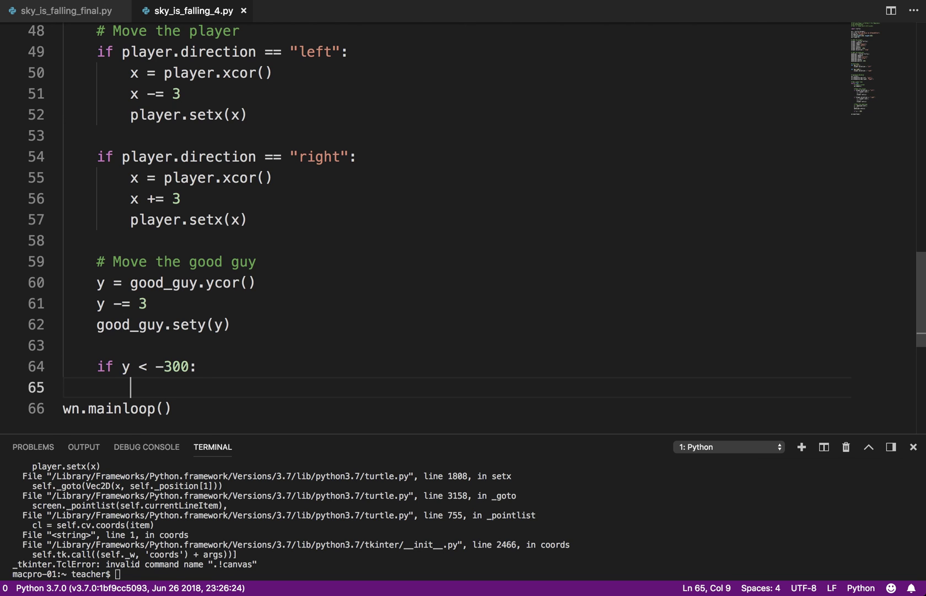
pyautogui.write('good_guy.goto(')
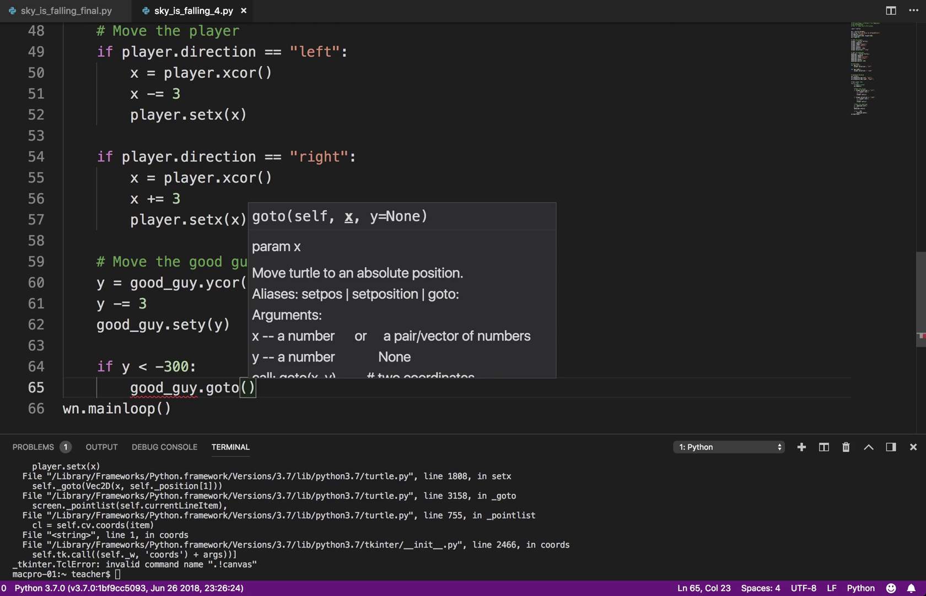
pyautogui.press('BackSpace')
pyautogui.press('BackSpace')
pyautogui.press('BackSpace')
pyautogui.press('BackSpace')
pyautogui.press('BackSpace')
pyautogui.press('BackSpace')
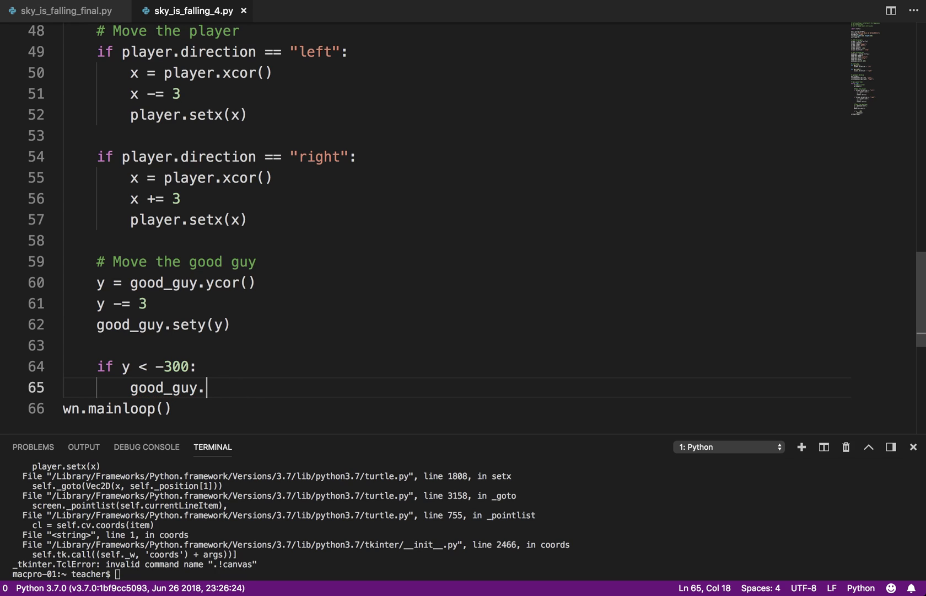
pyautogui.write('goto(0, 250')
pyautogui.press('Right')
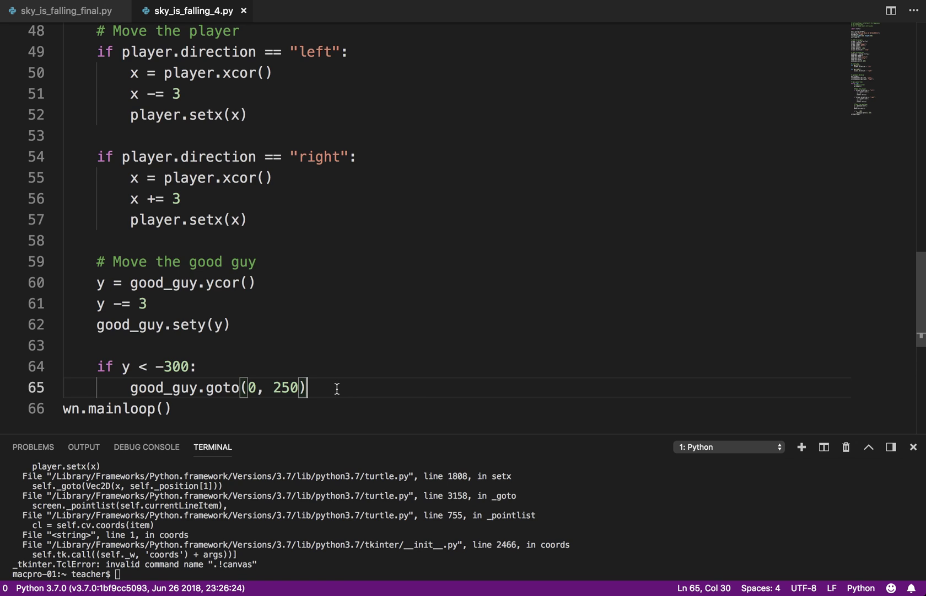
pyautogui.press('Return')
pyautogui.press('Return')
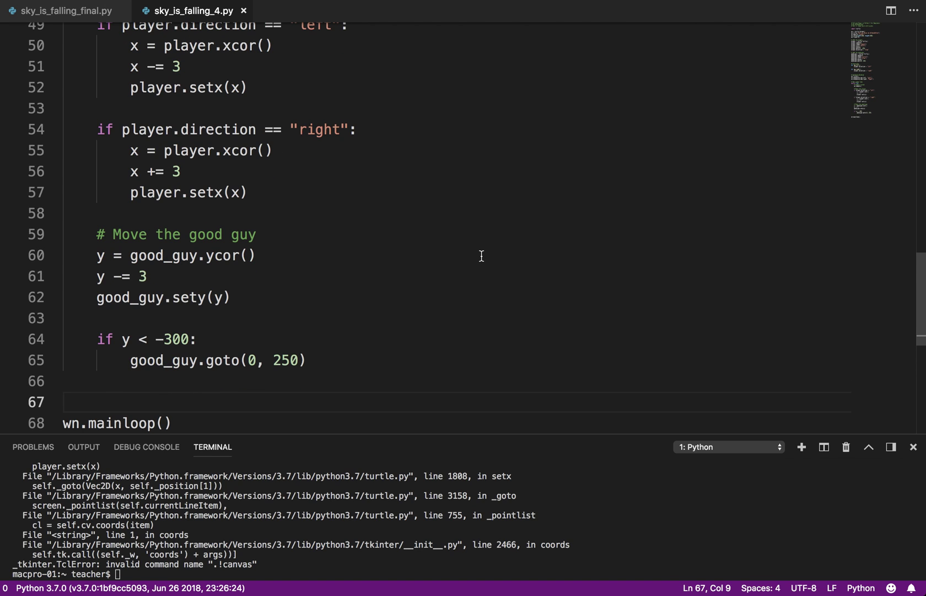
# Run the game to watch good_guy fall and reappear at the top, then close the game.
pyautogui.rightClick(482, 256)
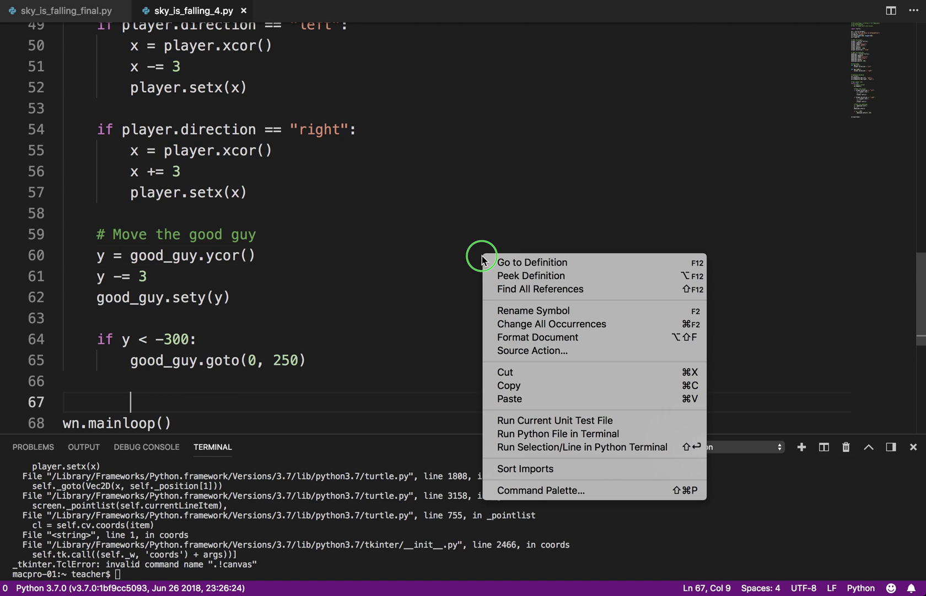
pyautogui.click(563, 434)
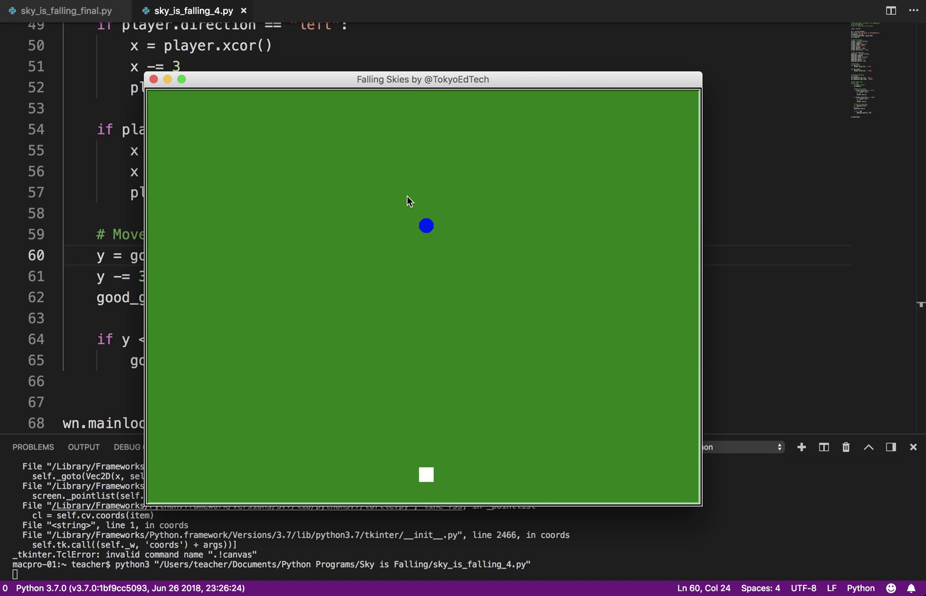
pyautogui.click(153, 79)
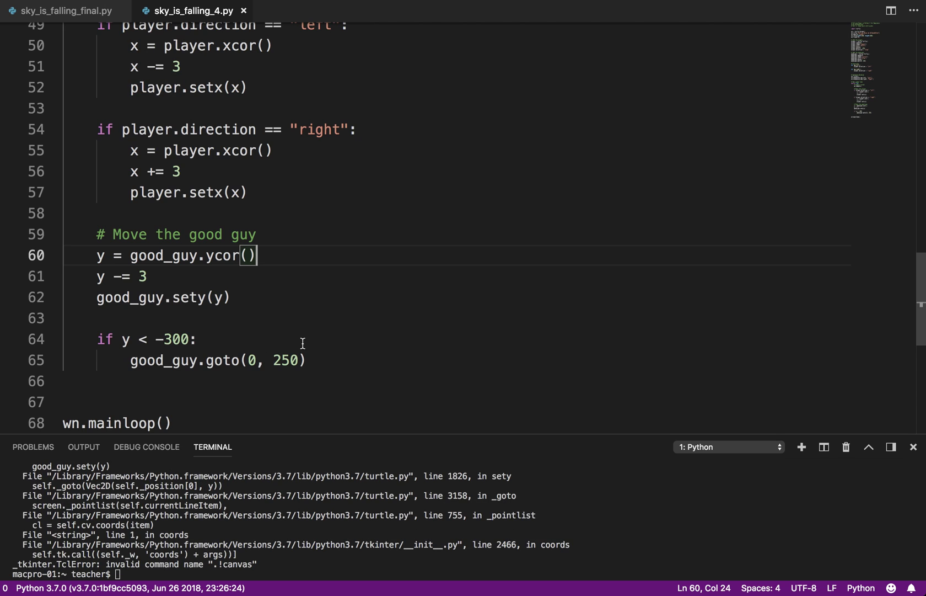
# Insert the comment '# Check if off the screen' above the if y < -300 line.
pyautogui.click(235, 401)
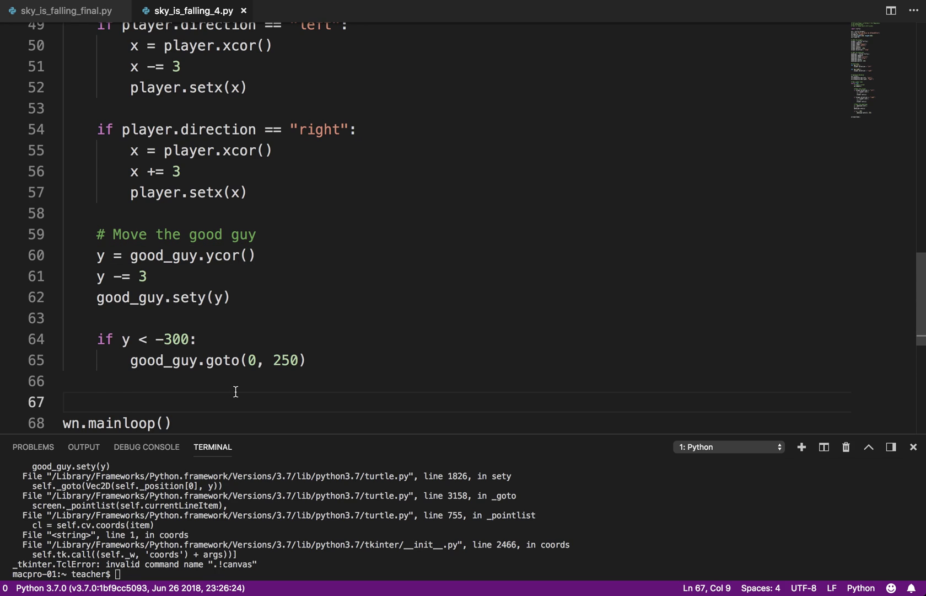
pyautogui.press('BackSpace')
pyautogui.write('#')
pyautogui.press('Up')
pyautogui.press('Up')
pyautogui.press('Up')
pyautogui.press('Up')
pyautogui.press('Return')
pyautogui.press('Tab')
pyautogui.write('# Check if off the screen')
# Add '# Check for a collision with the player' with an indented empty line below it.
pyautogui.press('Down')
pyautogui.press('Down')
pyautogui.press('Down')
pyautogui.press('Down')
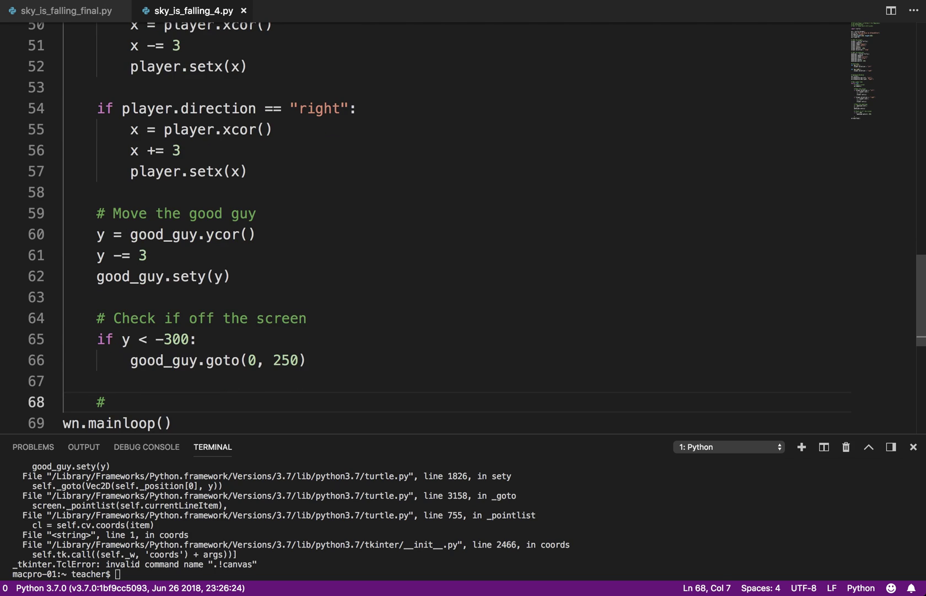
pyautogui.write('Check for a collision with the player')
pyautogui.press('Return')
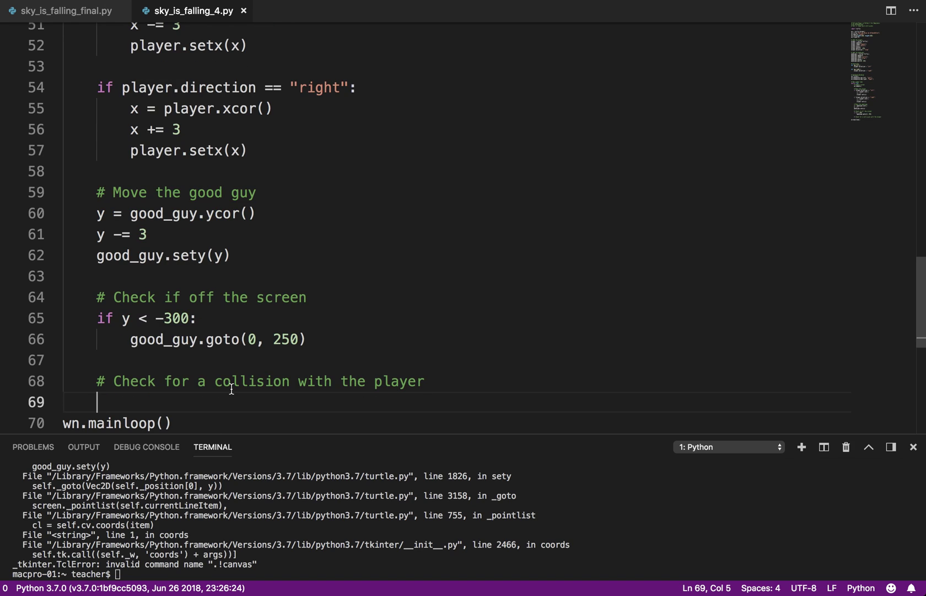
pyautogui.press('Return')
pyautogui.press('Up')
pyautogui.press('Tab')
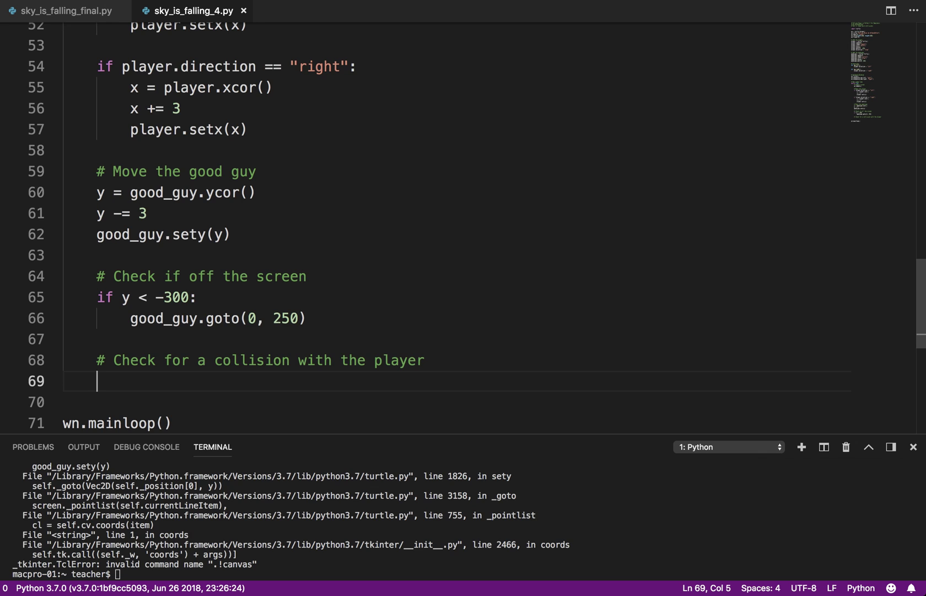
pyautogui.write('if player.distan e')
# Write 'if good_guy.distance(player) < 20:' with print("COLLISION") as its body.
pyautogui.press('BackSpace')
pyautogui.press('BackSpace')
pyautogui.write('ce(')
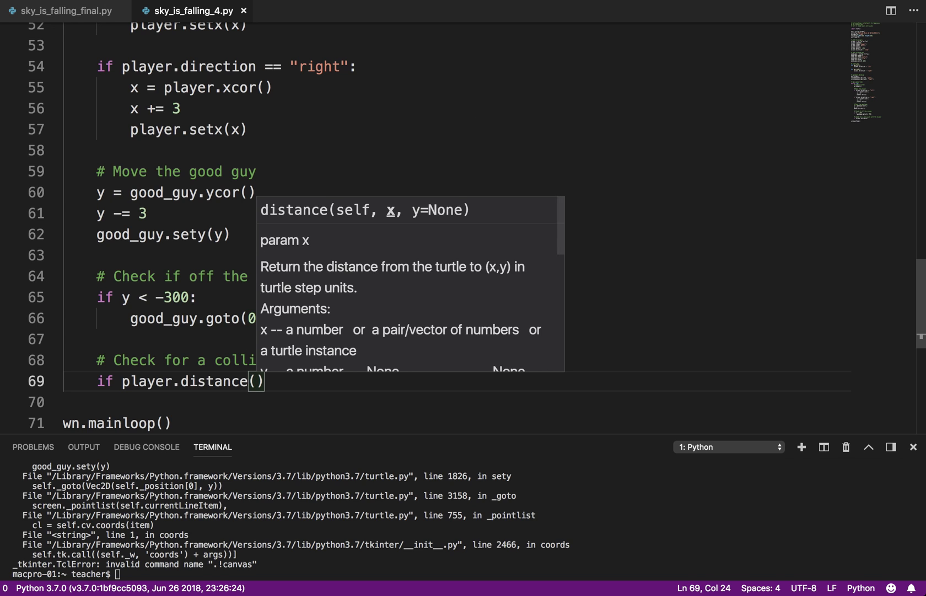
pyautogui.write('good_gugy)')
pyautogui.press('BackSpace')
pyautogui.press('BackSpace')
pyautogui.write('y')
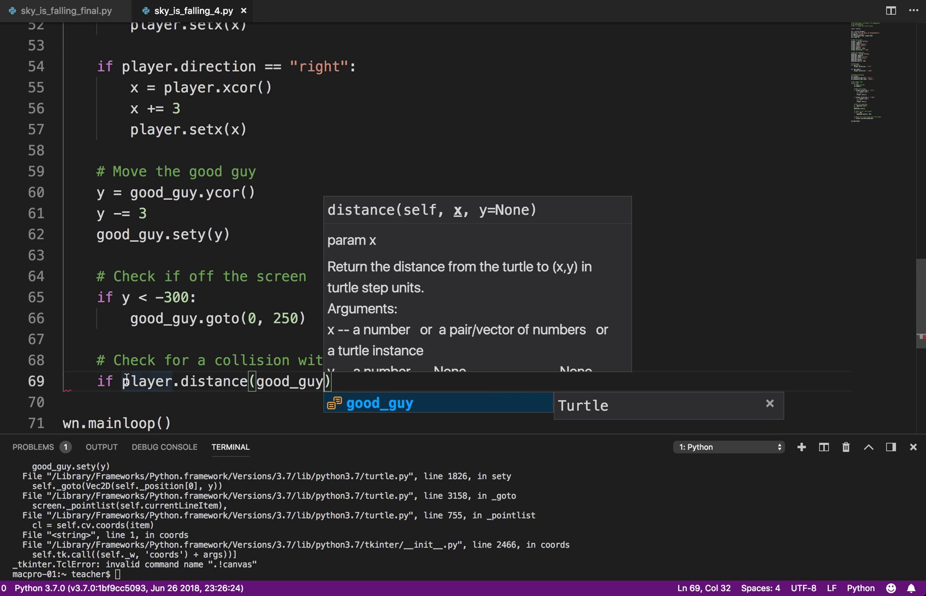
pyautogui.click(127, 381)
pyautogui.hotkey('ctrl', 'shift', 'Right')
pyautogui.hotkey('ctrl', 'shift', 'Right')
pyautogui.hotkey('ctrl', 'shift', 'Right')
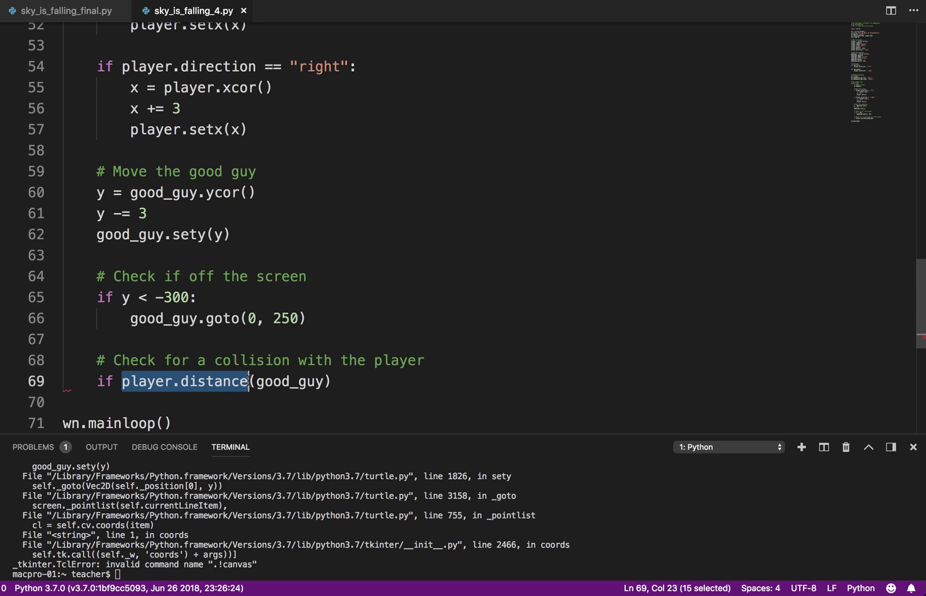
pyautogui.write('good_guy')
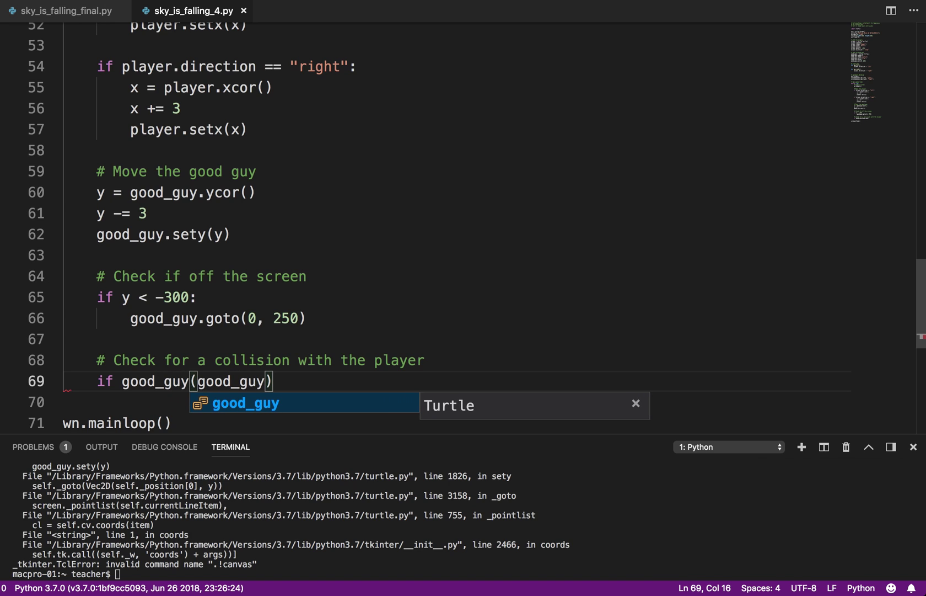
pyautogui.write('.distanc e')
pyautogui.press('Left')
pyautogui.press('BackSpace')
pyautogui.press('Right')
pyautogui.press('Right')
pyautogui.hotkey('shift', 'Right')
pyautogui.hotkey('shift', 'Right')
pyautogui.hotkey('shift', 'Right')
pyautogui.hotkey('shift', 'Right')
pyautogui.hotkey('shift', 'Right')
pyautogui.write('player')
pyautogui.press('Right')
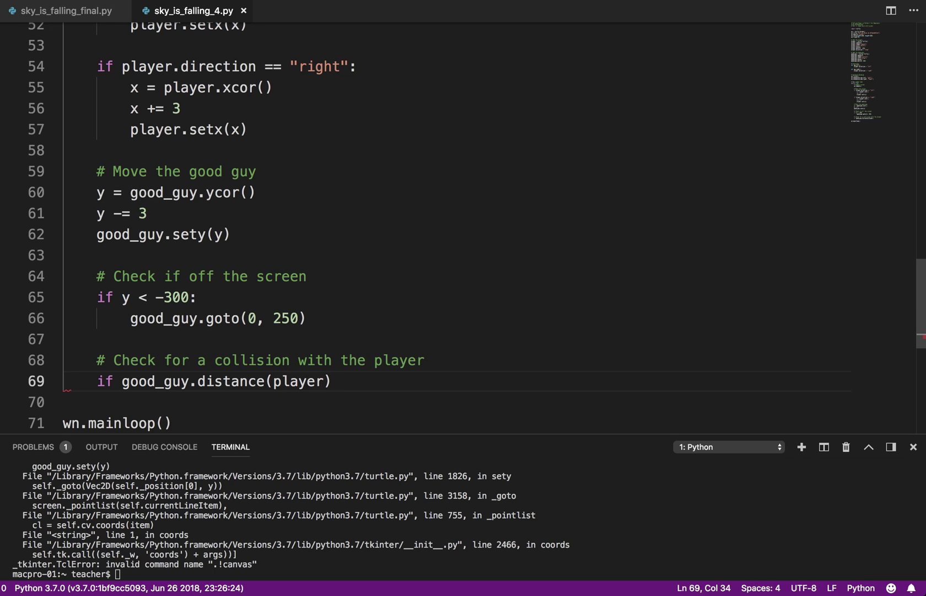
pyautogui.write('< 20:')
pyautogui.press('Return')
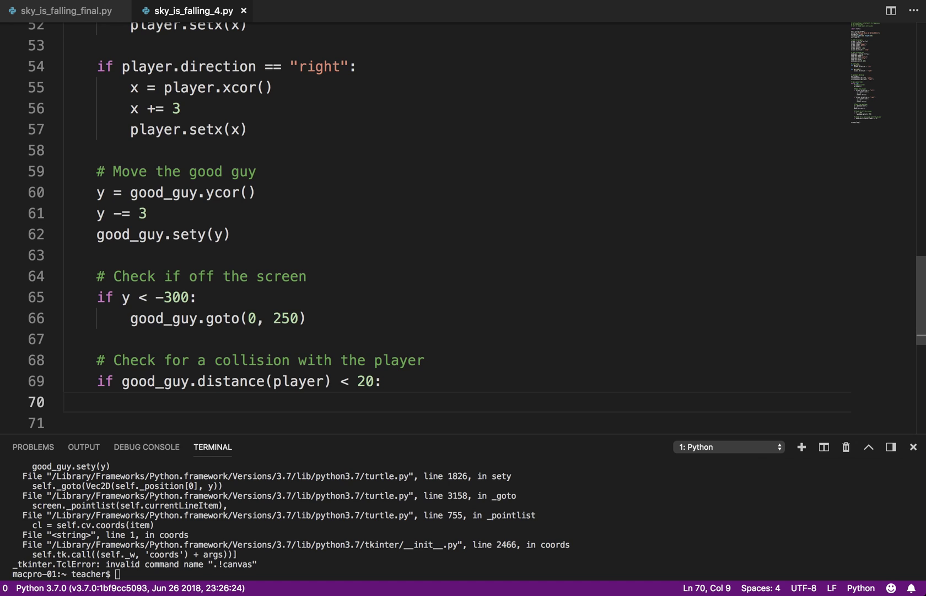
pyautogui.write('print("COLLISION')
pyautogui.rightClick(413, 255)
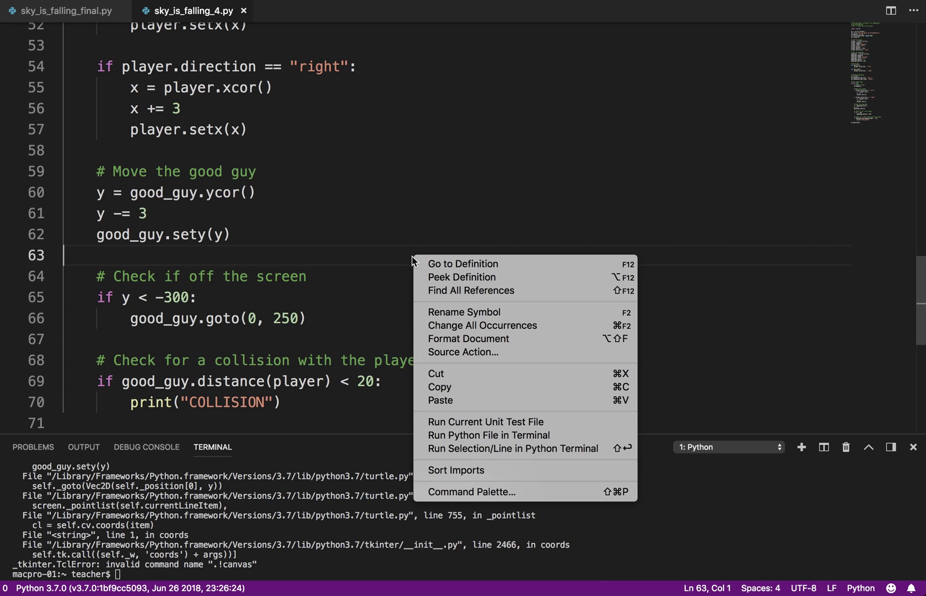
pyautogui.click(482, 436)
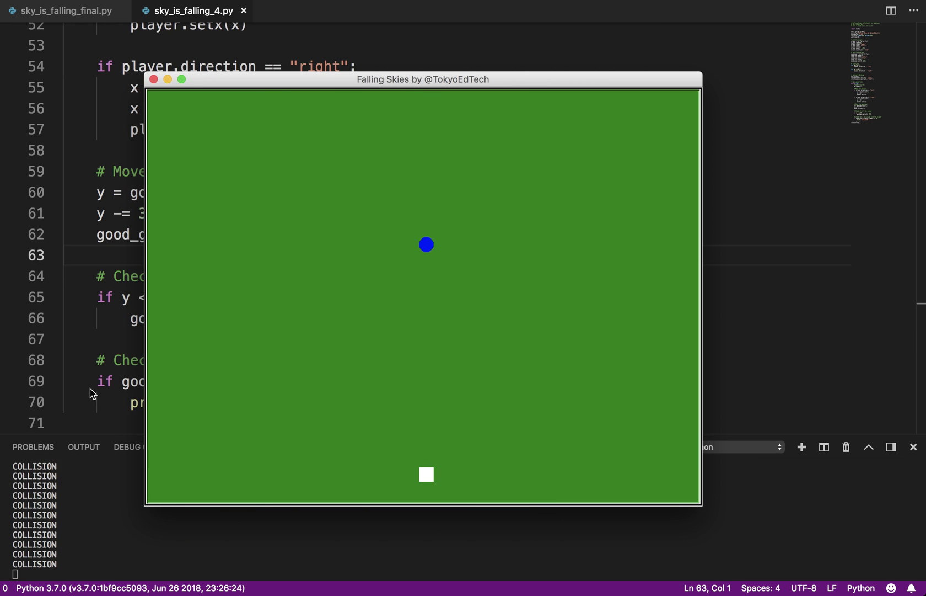
pyautogui.click(153, 79)
# Paste good_guy.goto(0, 250) from line 66 over print("COLLISION") on line 70.
pyautogui.click(220, 318)
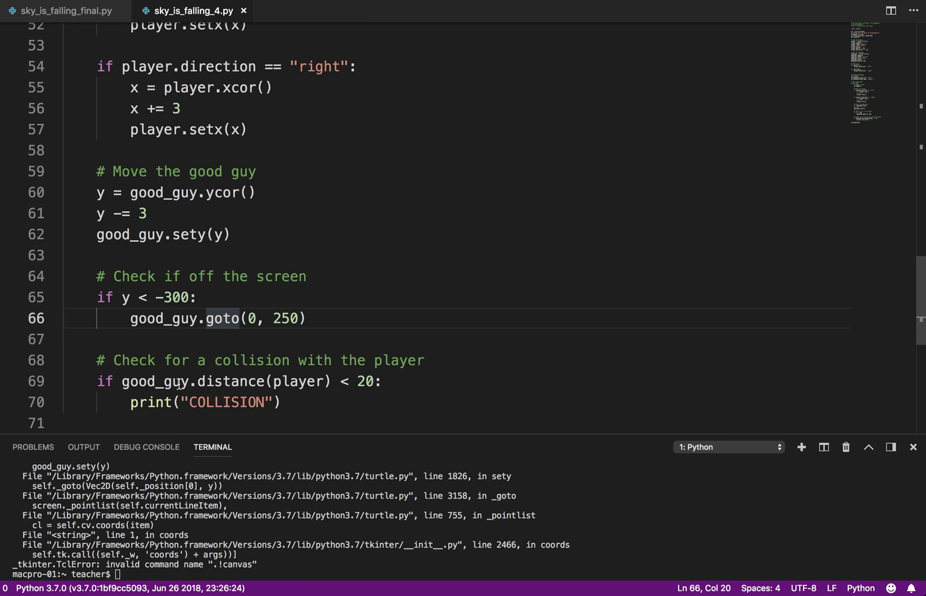
pyautogui.moveTo(132, 319); pyautogui.dragTo(304, 318)
pyautogui.hotkey('ctrl', 'c')
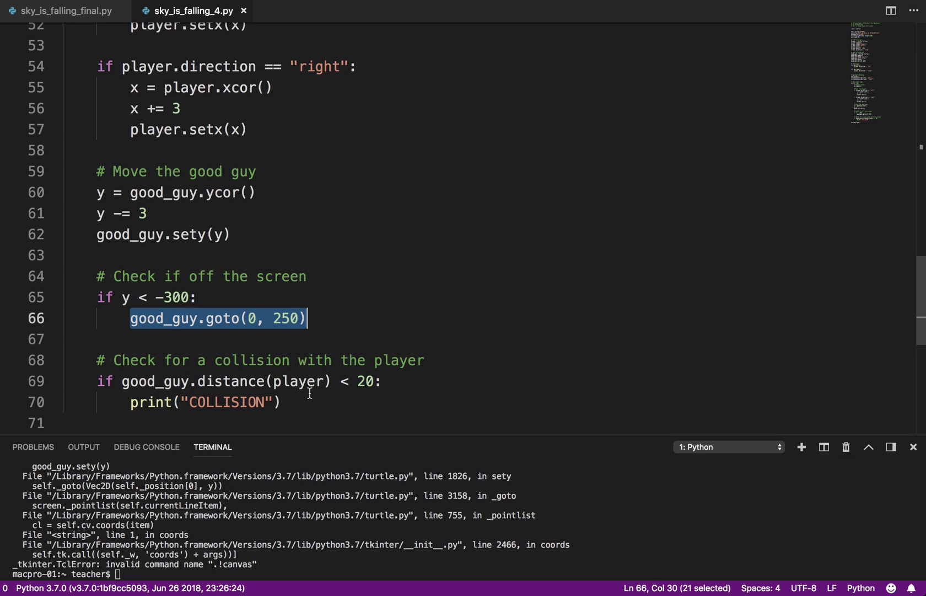
pyautogui.moveTo(282, 402); pyautogui.dragTo(131, 399)
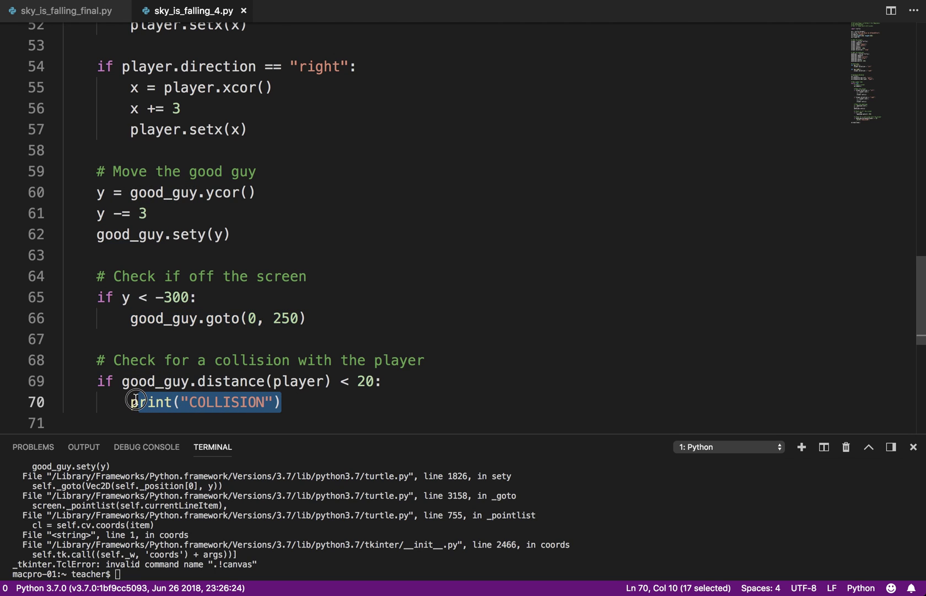
pyautogui.hotkey('ctrl', 'v')
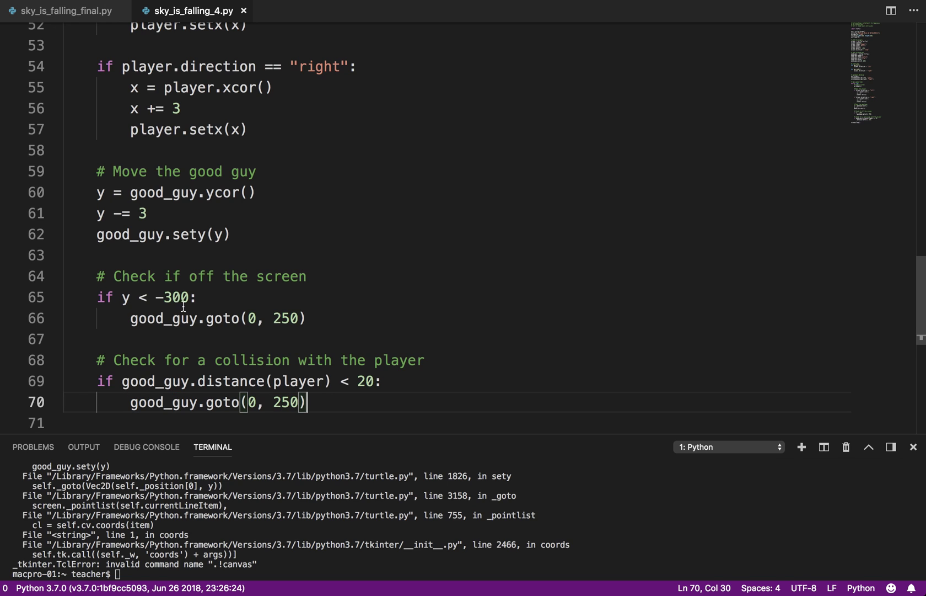
pyautogui.rightClick(306, 243)
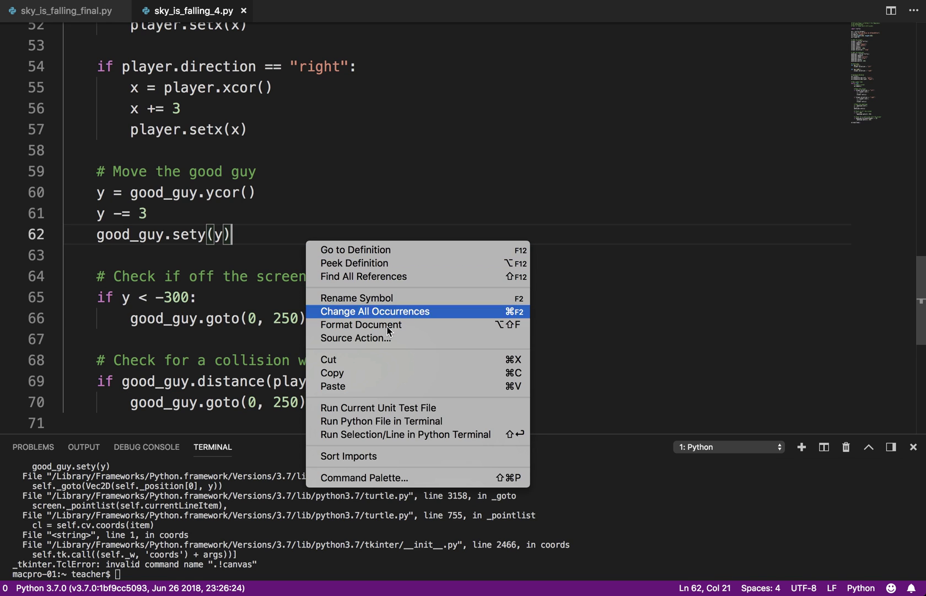
pyautogui.click(390, 420)
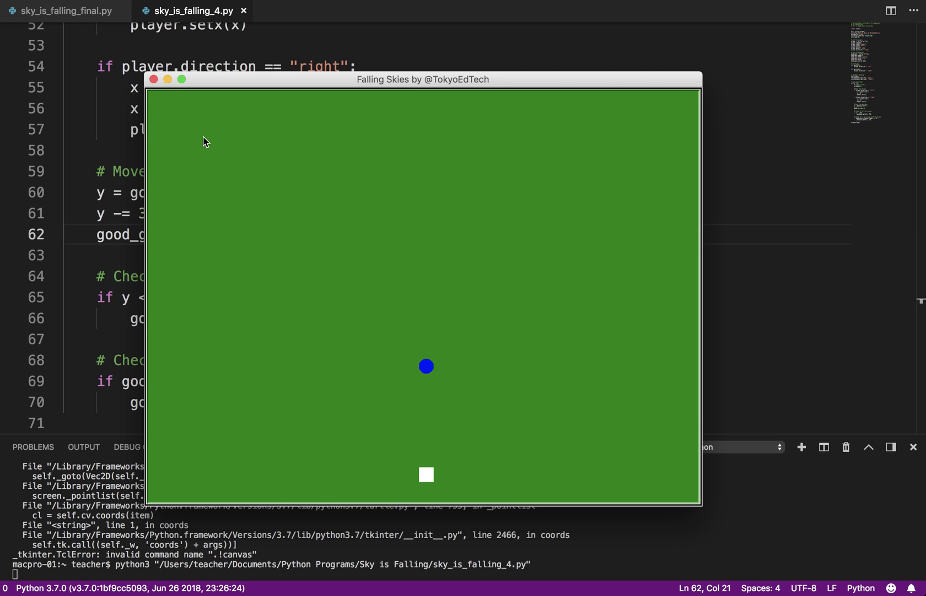
pyautogui.click(153, 79)
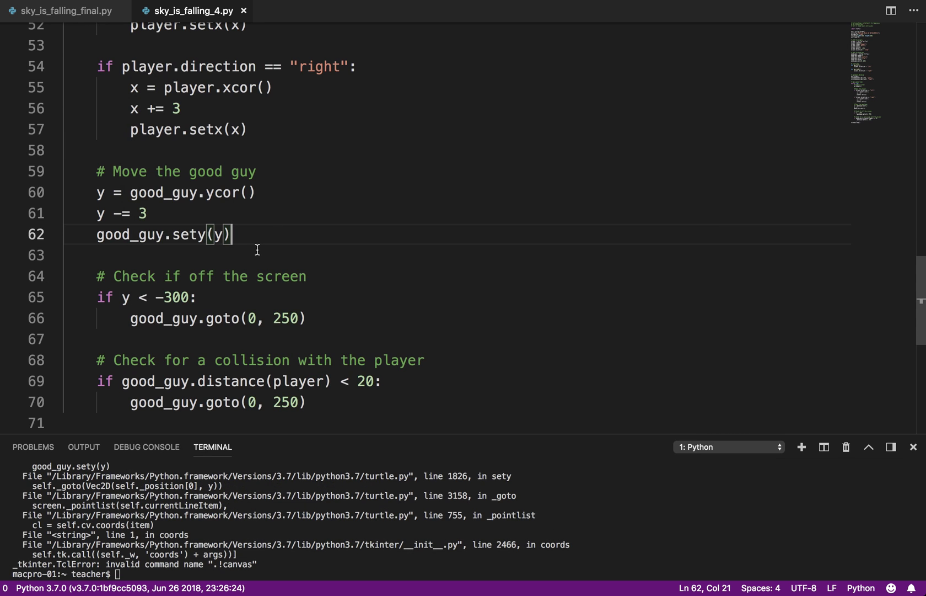
pyautogui.scroll(4, 257, 249)
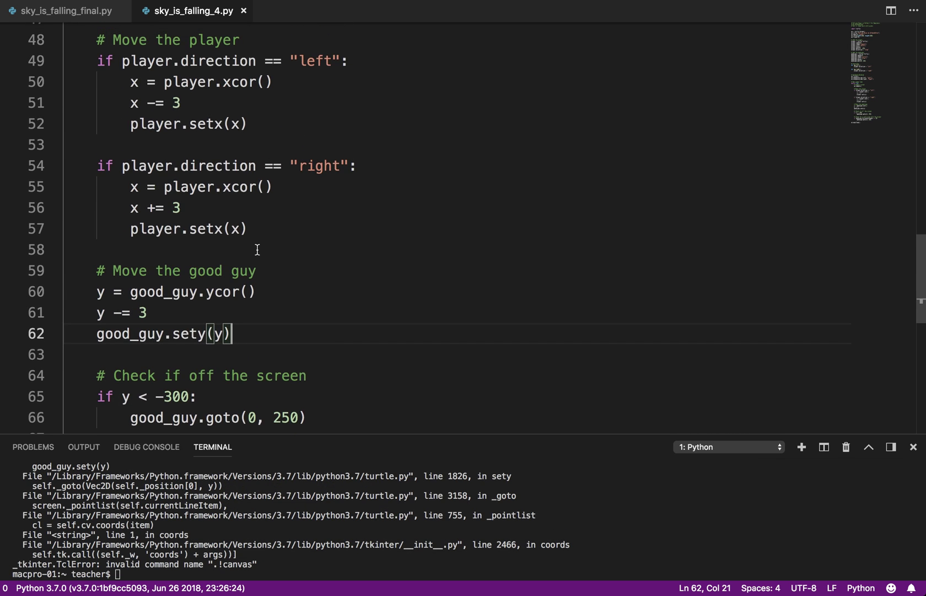
pyautogui.scroll(-7, 257, 250)
# Finish the random x line in the off-screen check, setting its range to -380 to 380.
pyautogui.click(227, 239)
pyautogui.press('Return')
pyautogui.write('x')
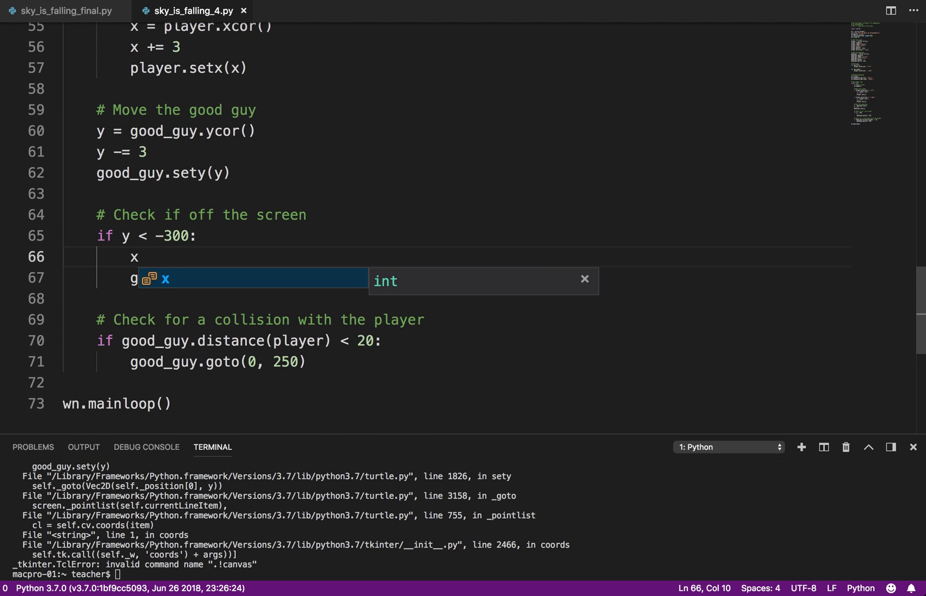
pyautogui.write(' = random.randint()')
pyautogui.press('Left')
pyautogui.write('-')
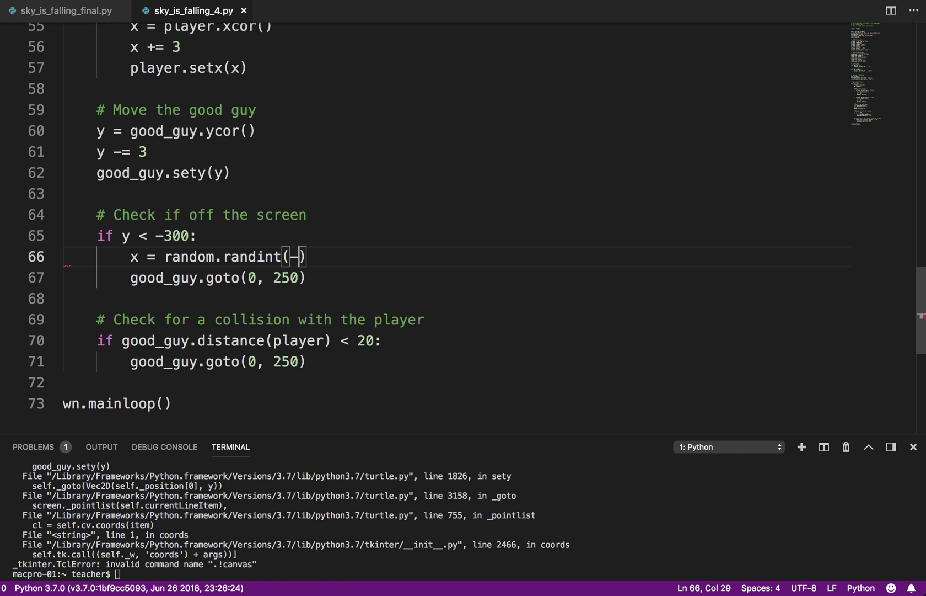
pyautogui.write('390, 390')
pyautogui.press('Right')
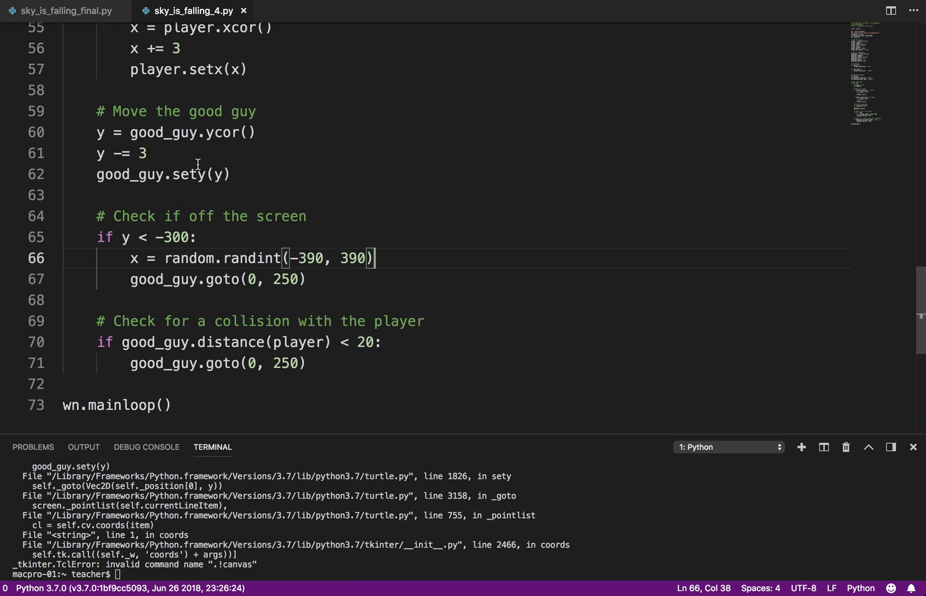
pyautogui.scroll(1, 197, 164)
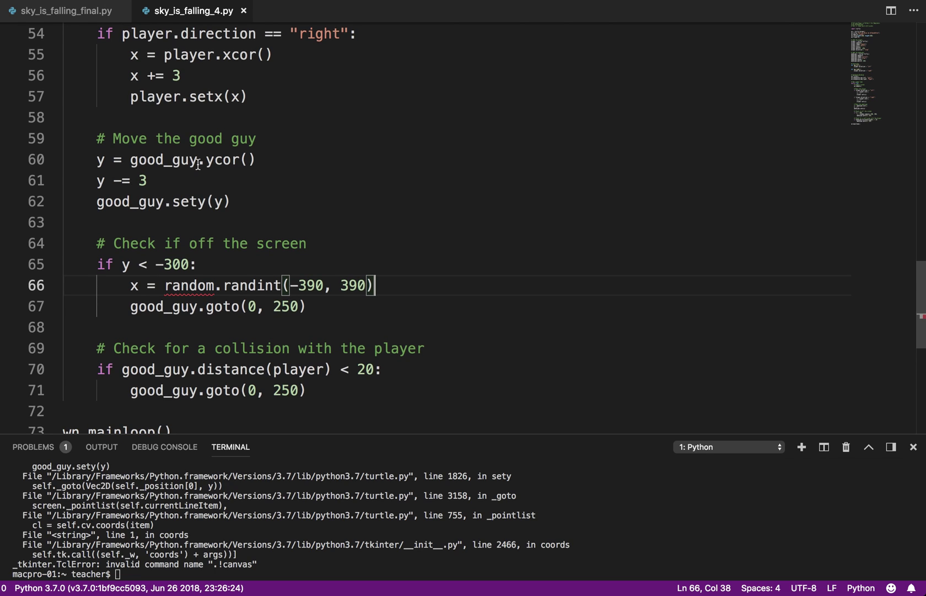
pyautogui.press('Left')
pyautogui.press('Left')
pyautogui.press('Left')
pyautogui.press('BackSpace')
pyautogui.write('8')
pyautogui.press('Right')
pyautogui.press('Right')
pyautogui.press('Right')
pyautogui.hotkey('shift', 'Right')
pyautogui.write('8')
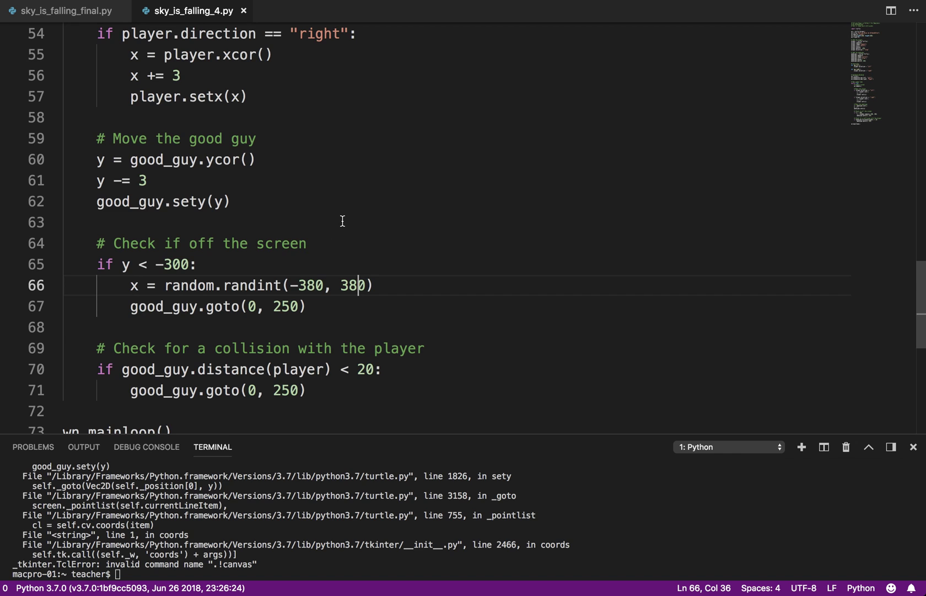
pyautogui.scroll(5, 343, 221)
pyautogui.scroll(3, 343, 221)
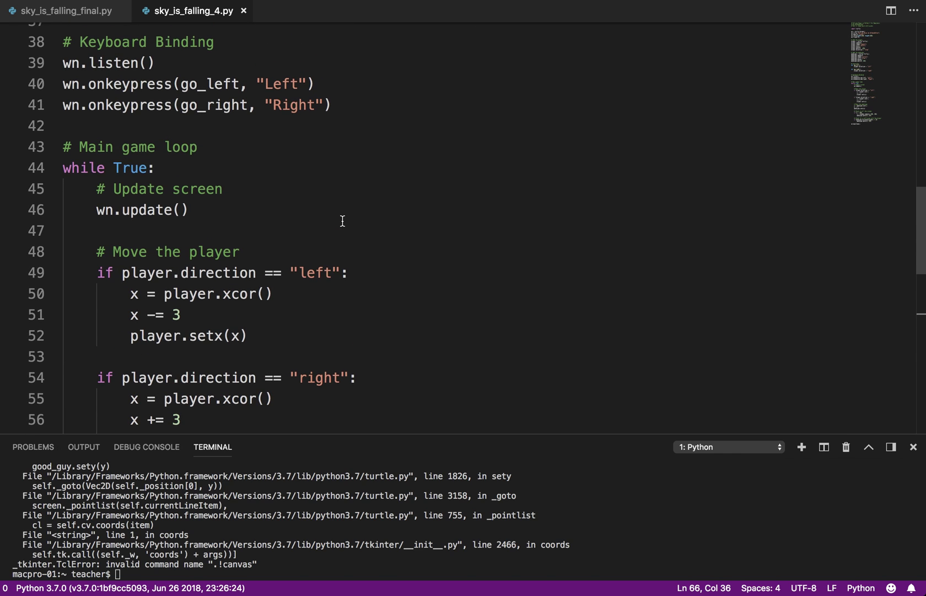
pyautogui.scroll(-5, 343, 222)
pyautogui.scroll(-1, 342, 221)
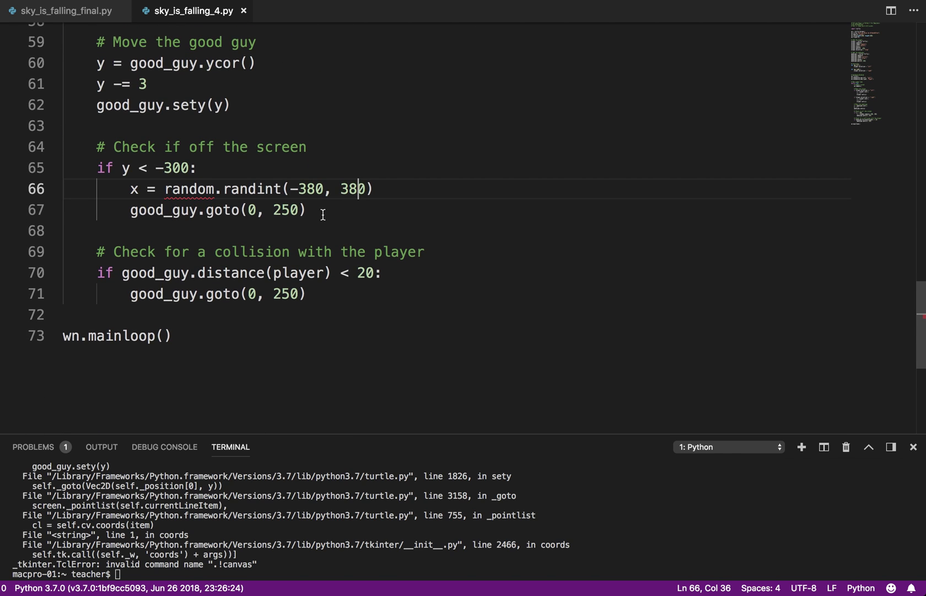
# Add y = random.randint(300, 400 below the x line, removing stray characters.
pyautogui.press('End')
pyautogui.press('Return')
pyautogui.write('y = random.randintn')
pyautogui.press('BackSpace')
pyautogui.write('("')
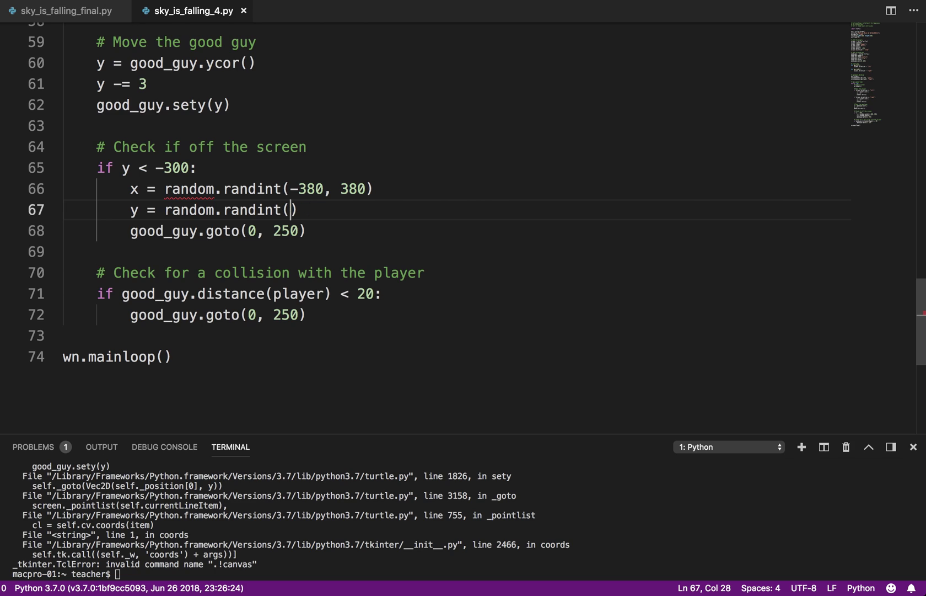
pyautogui.write('-')
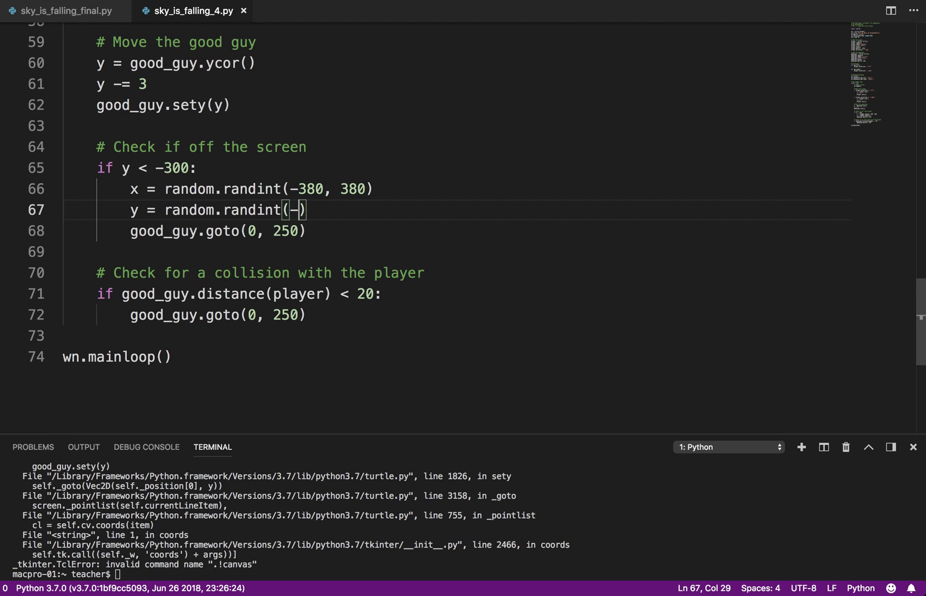
pyautogui.press('BackSpace')
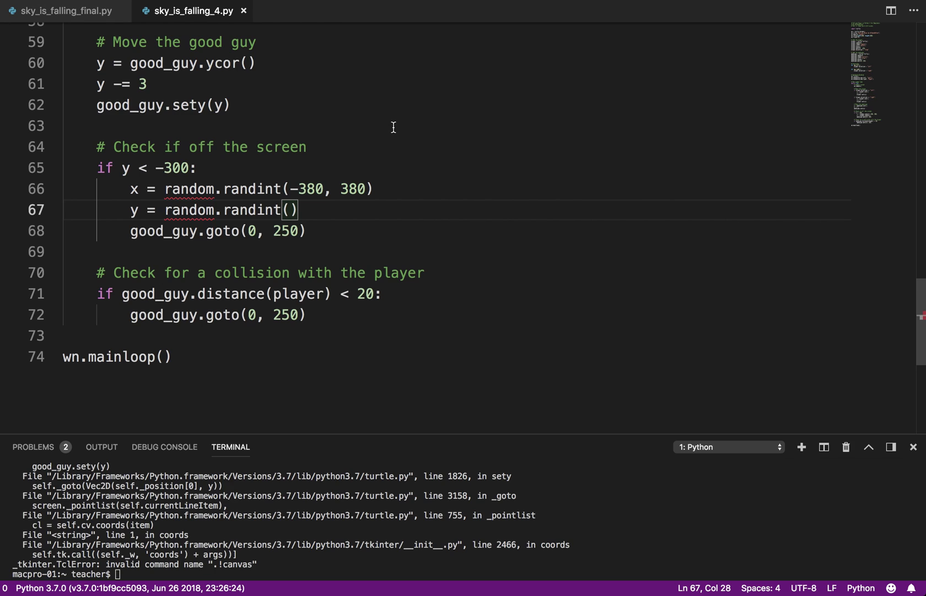
pyautogui.write('300, ')
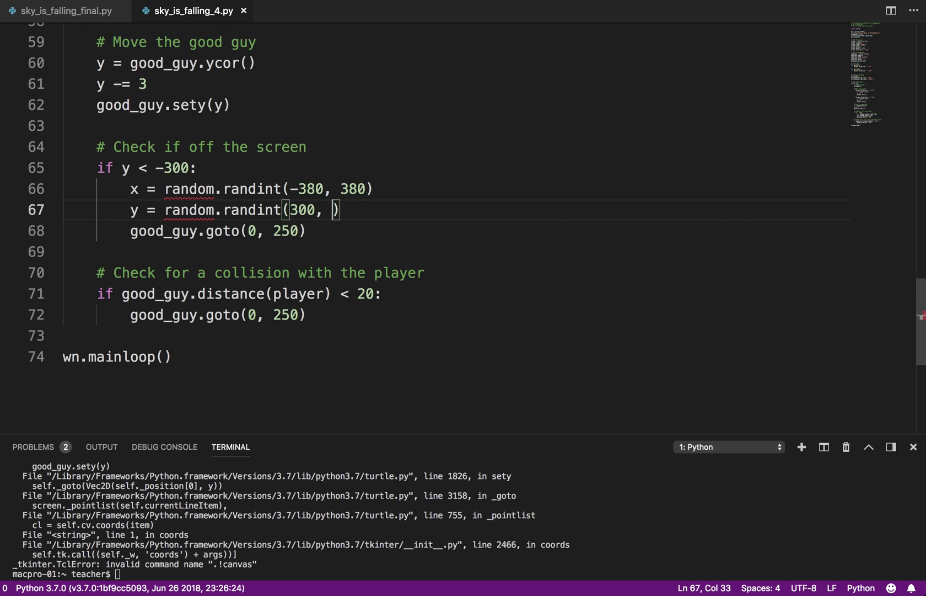
pyautogui.write('400')
pyautogui.press('Right')
pyautogui.press('BackSpace')
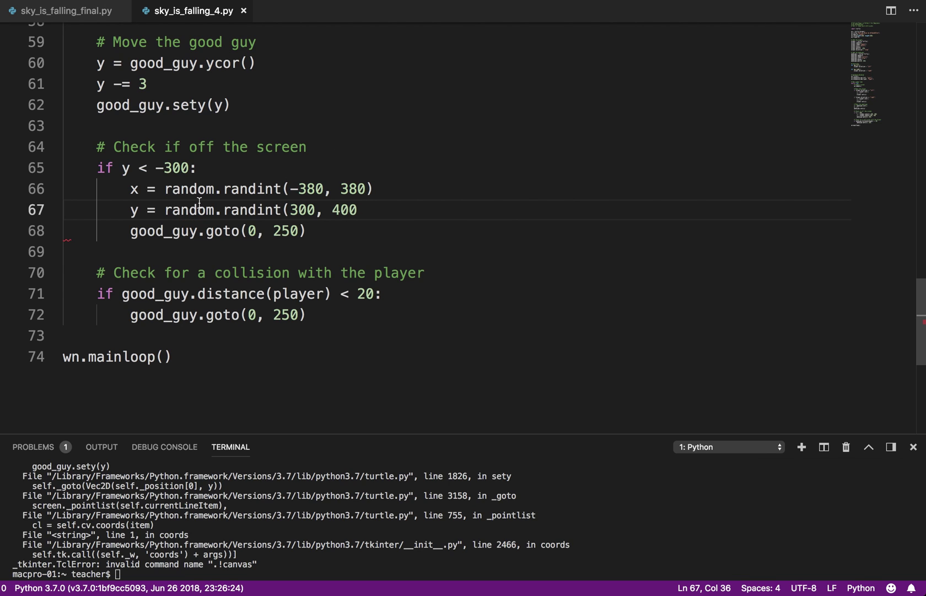
pyautogui.scroll(3, 200, 203)
pyautogui.scroll(5, 199, 203)
pyautogui.scroll(10, 199, 203)
pyautogui.scroll(3, 199, 203)
pyautogui.scroll(3, 199, 203)
# Add import random below import turtle.
pyautogui.click(180, 120)
pyautogui.press('Return')
pyautogui.write('import random')
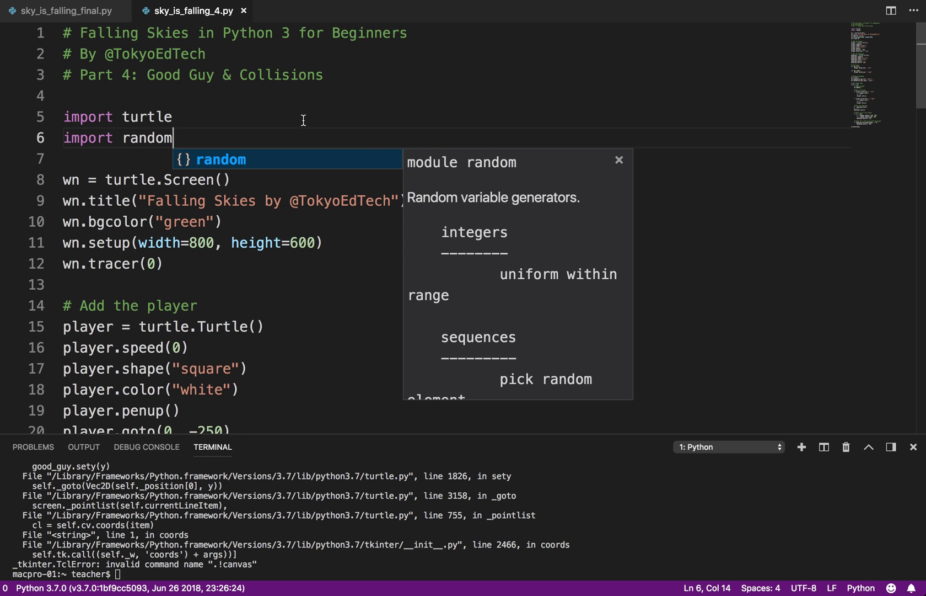
pyautogui.press('Up')
pyautogui.scroll(-10, 362, 158)
pyautogui.scroll(-3, 362, 158)
pyautogui.scroll(-5, 362, 159)
pyautogui.scroll(-5, 362, 158)
pyautogui.scroll(-2, 331, 118)
# Change the off-screen goto(0, 250) to goto(x, y).
pyautogui.moveTo(264, 99); pyautogui.dragTo(298, 100)
pyautogui.doubleClick(252, 99)
pyautogui.write('x, y')
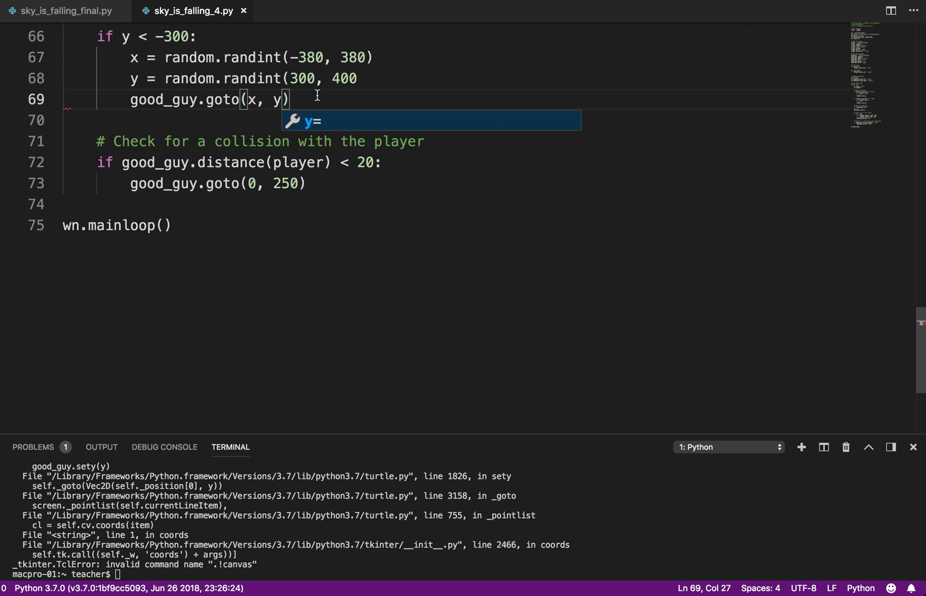
pyautogui.press('Right')
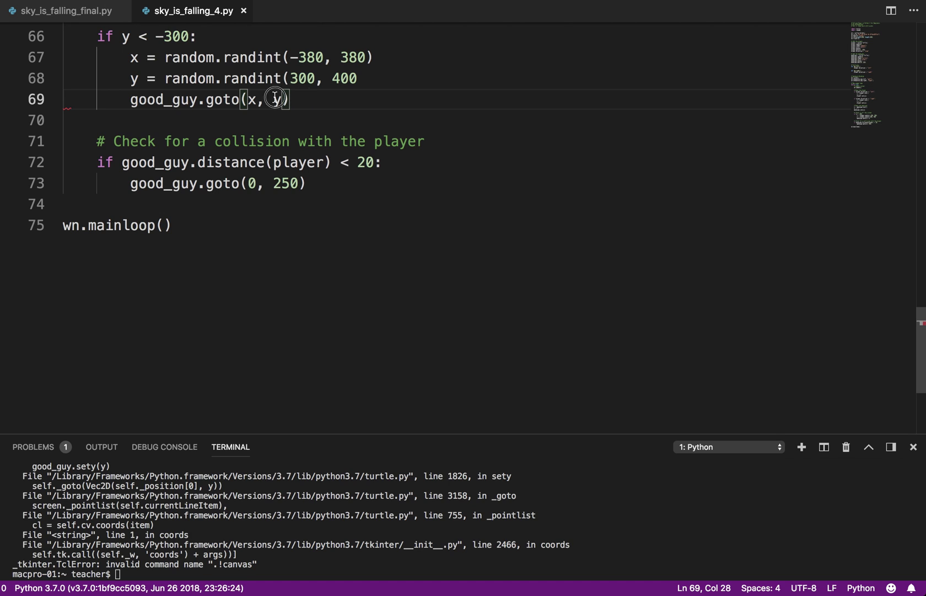
# Replace the collision block's goto(0, 250) line with the three random respawn lines.
pyautogui.moveTo(292, 100); pyautogui.dragTo(56, 61)
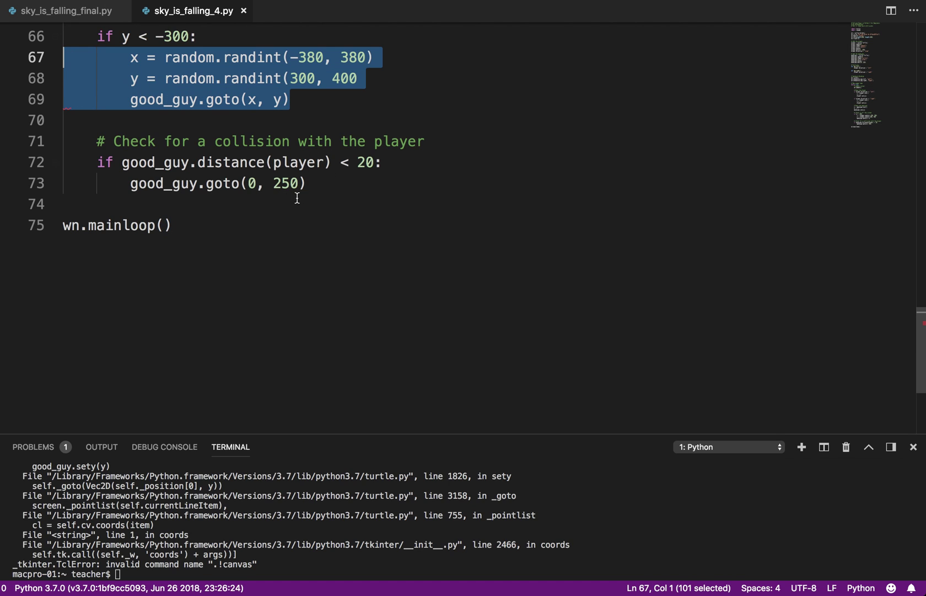
pyautogui.moveTo(306, 183); pyautogui.dragTo(64, 185)
pyautogui.write('x = random.randint(-380, 380)         y = random.randint(300, 400         good_guy.goto(x, y)')
pyautogui.click(269, 250)
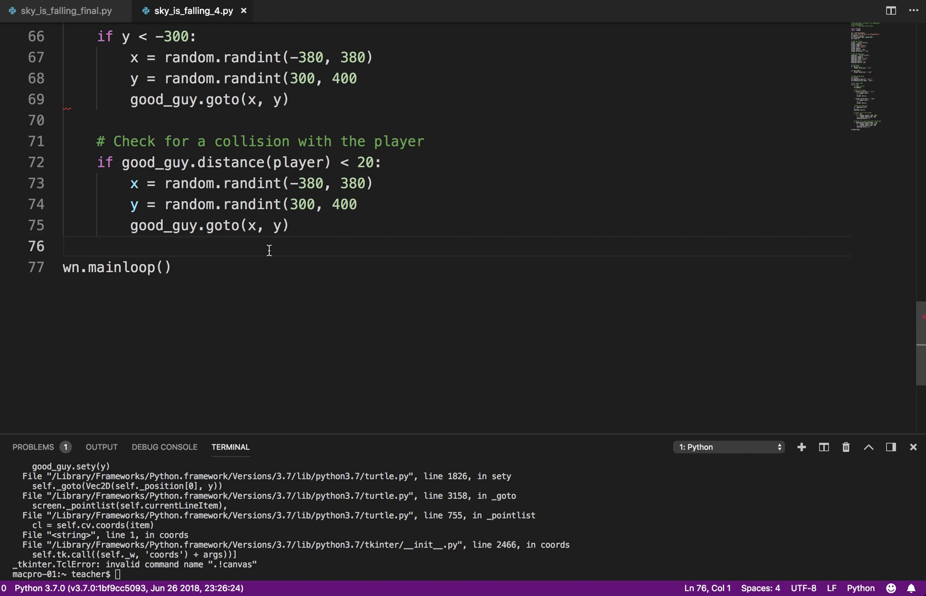
# Run the script, read the SyntaxError, and add ')' after 400 on lines 68 and 74.
pyautogui.rightClick(491, 269)
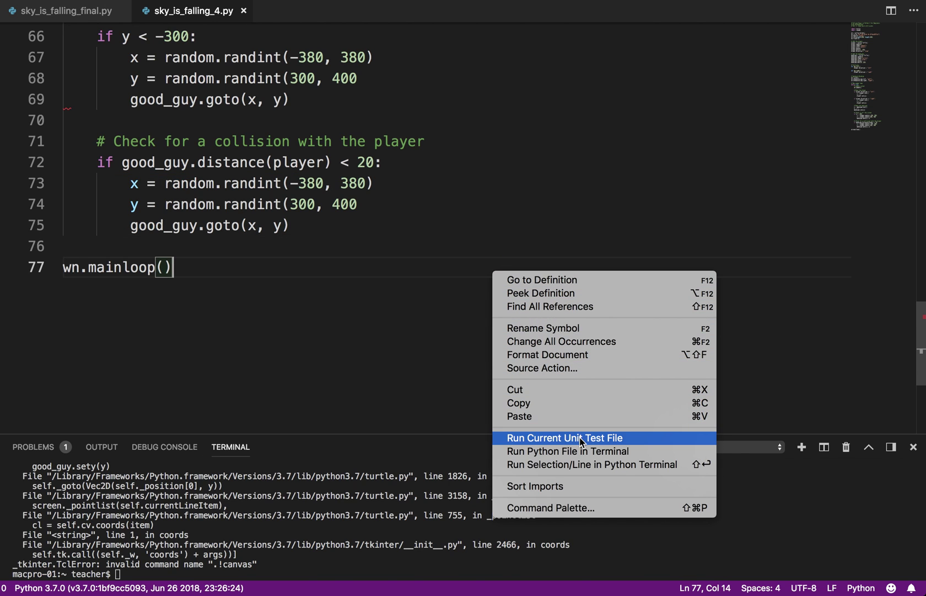
pyautogui.click(583, 451)
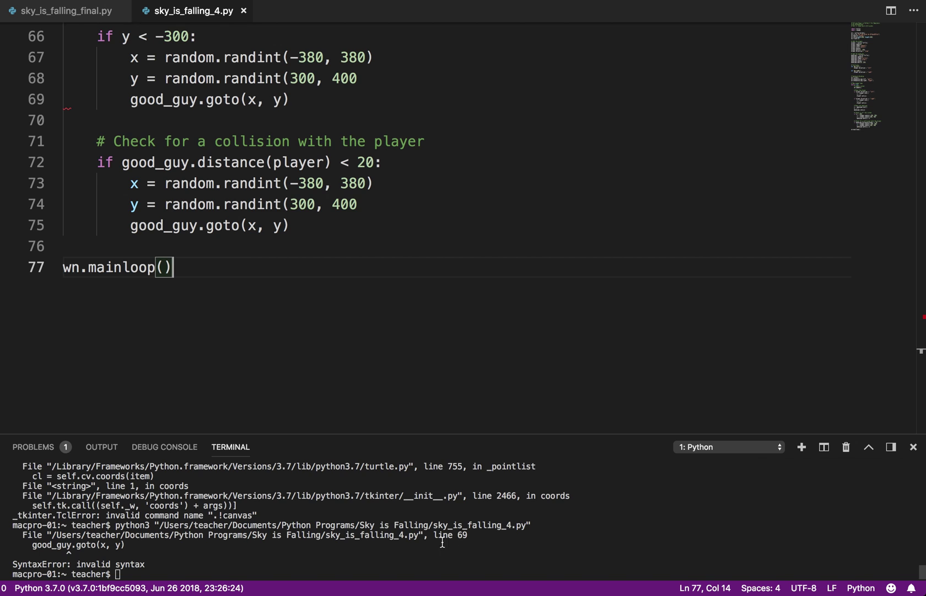
pyautogui.scroll(2, 429, 525)
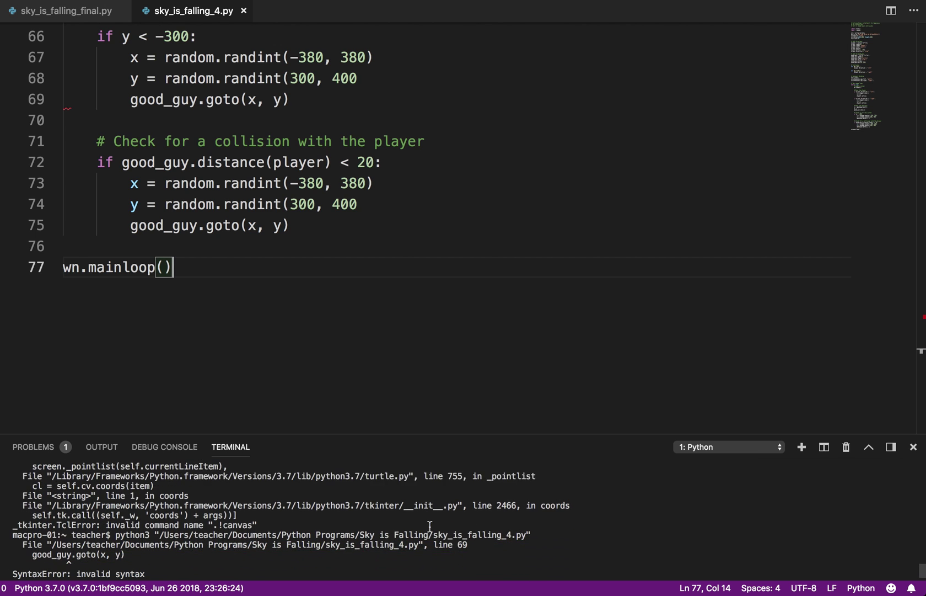
pyautogui.scroll(-3, 440, 314)
pyautogui.scroll(4, 440, 314)
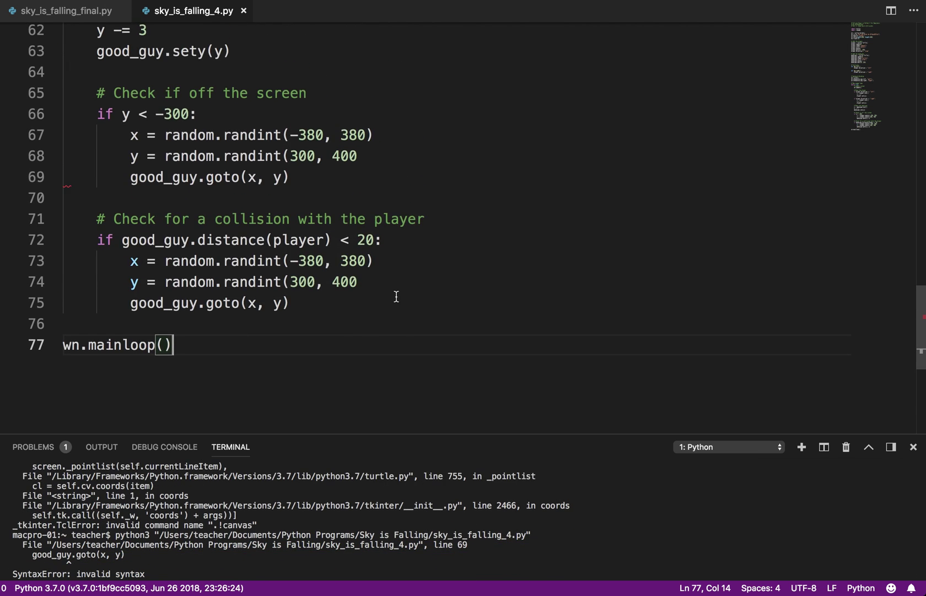
pyautogui.click(372, 155)
pyautogui.write(')')
pyautogui.click(361, 282)
pyautogui.write(')')
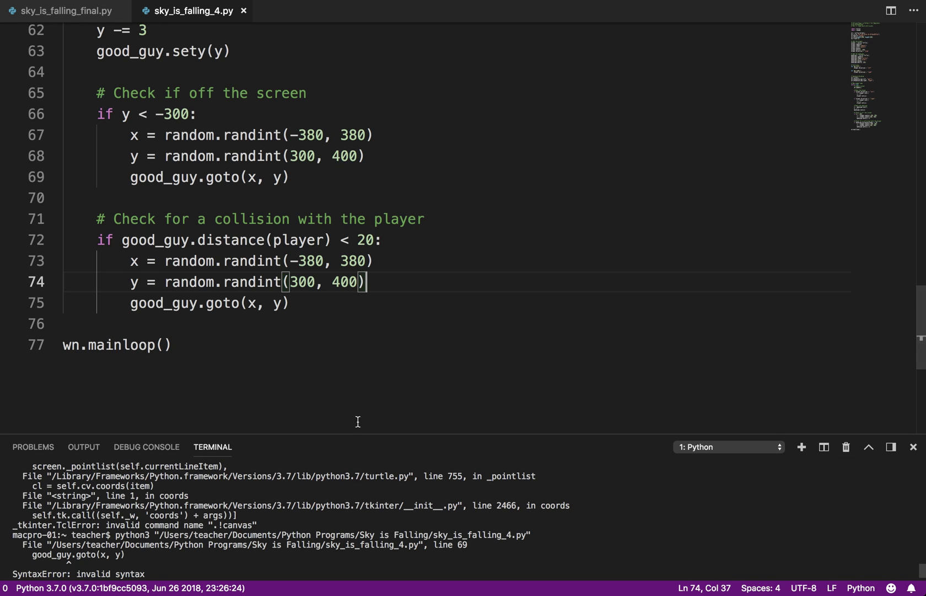
# Run the game and steer the player left and right while the blue ball respawns.
pyautogui.rightClick(415, 298)
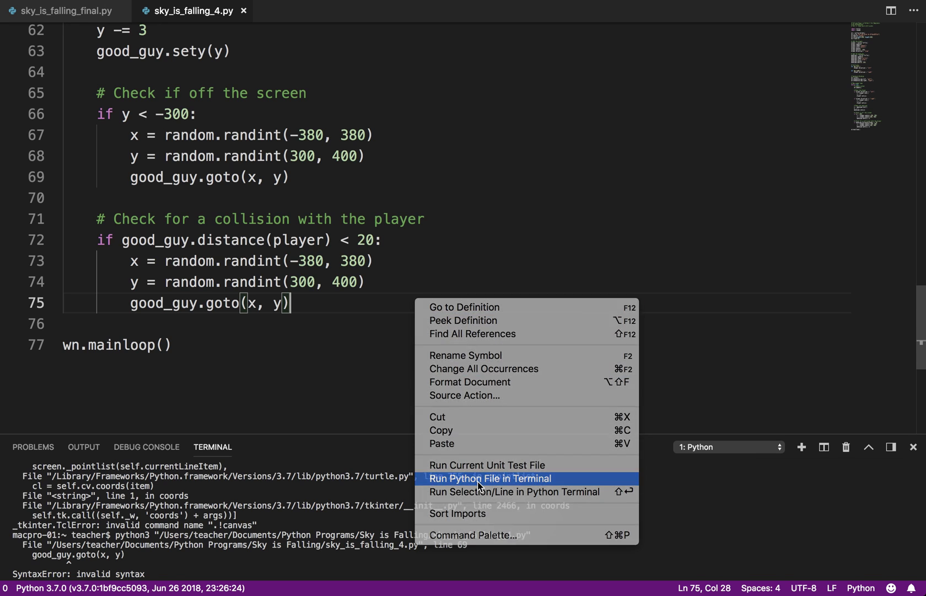
pyautogui.click(481, 477)
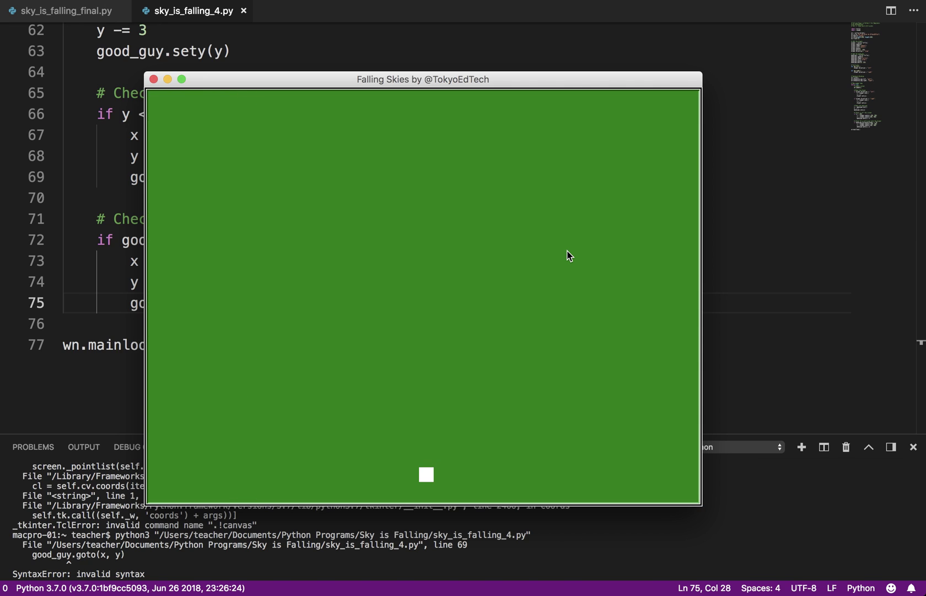
pyautogui.press('Left')
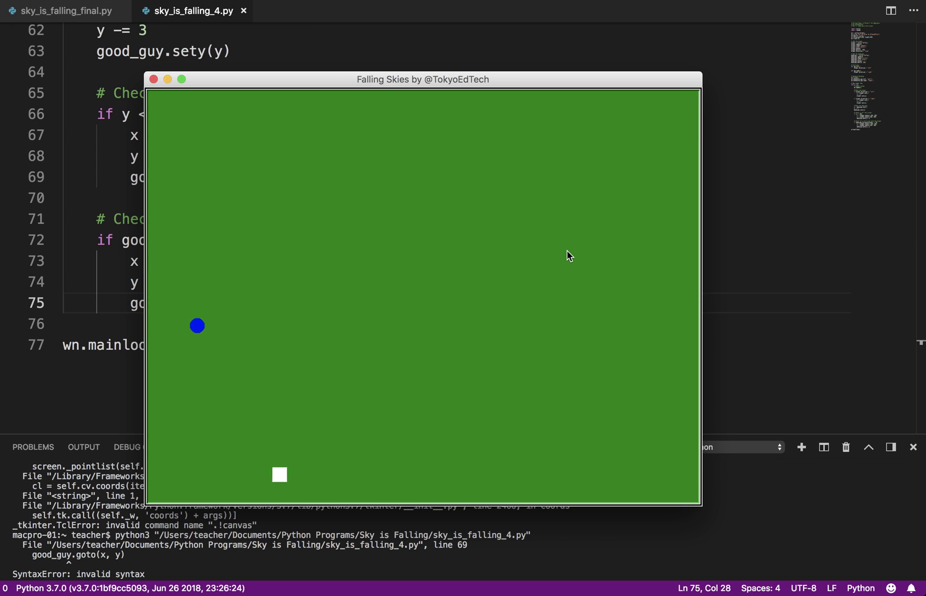
pyautogui.press('Left')
pyautogui.press('Right')
pyautogui.press('Left')
pyautogui.press('Left')
pyautogui.press('Right')
pyautogui.press('Left')
pyautogui.press('Right')
pyautogui.press('Left')
pyautogui.press('Left')
pyautogui.press('Right')
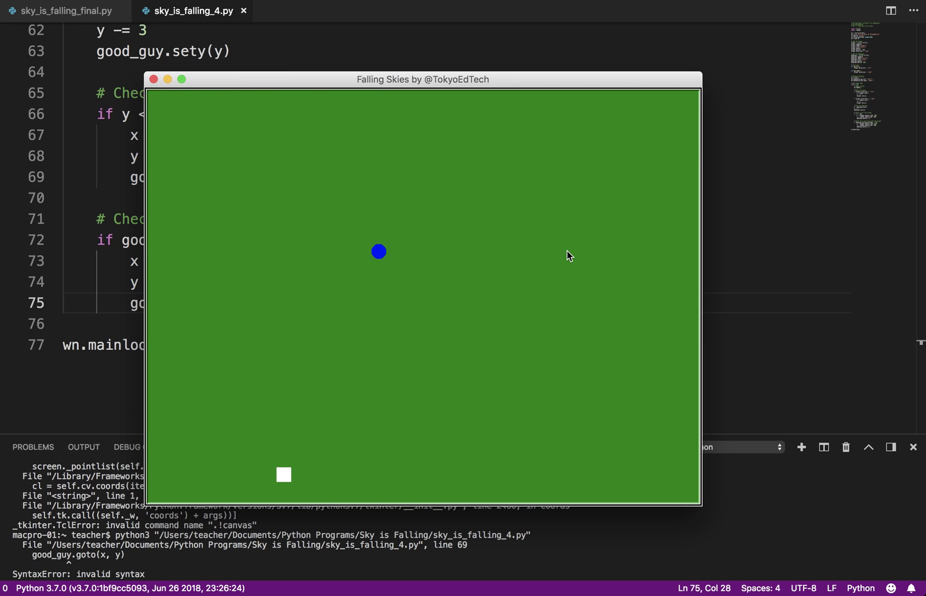
pyautogui.press('Right')
pyautogui.press('Right')
pyautogui.press('Left')
pyautogui.press('Left')
pyautogui.press('Right')
pyautogui.press('Right')
pyautogui.press('Left')
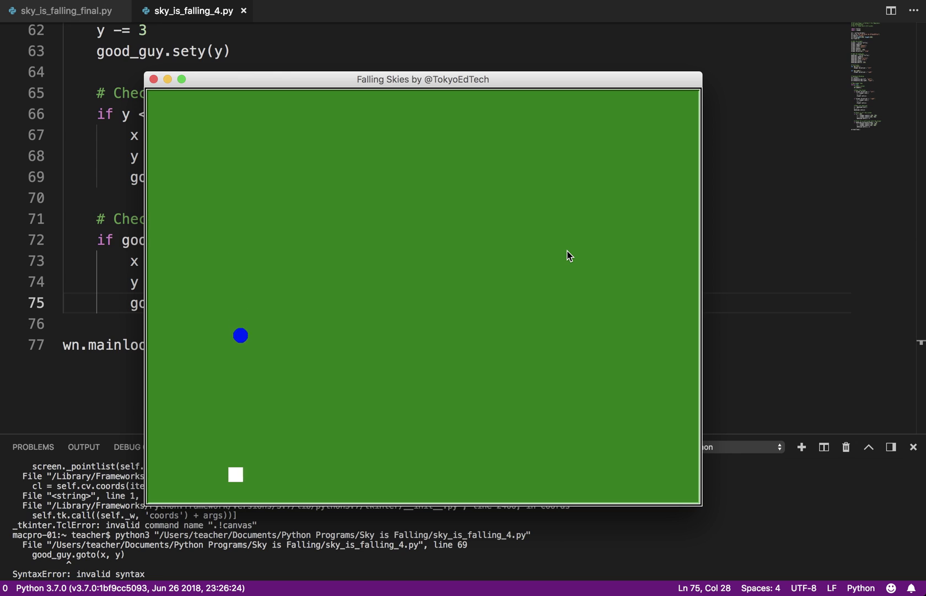
pyautogui.press('Right')
pyautogui.press('Right')
pyautogui.press('Left')
pyautogui.press('Left')
pyautogui.press('Right')
pyautogui.press('Right')
pyautogui.press('Right')
pyautogui.press('Right')
pyautogui.press('Right')
pyautogui.press('Right')
pyautogui.press('Right')
pyautogui.press('Right')
# Close the game window and review the good_guy movement and respawn code on lines 60–75.
pyautogui.click(153, 79)
pyautogui.scroll(3, 278, 360)
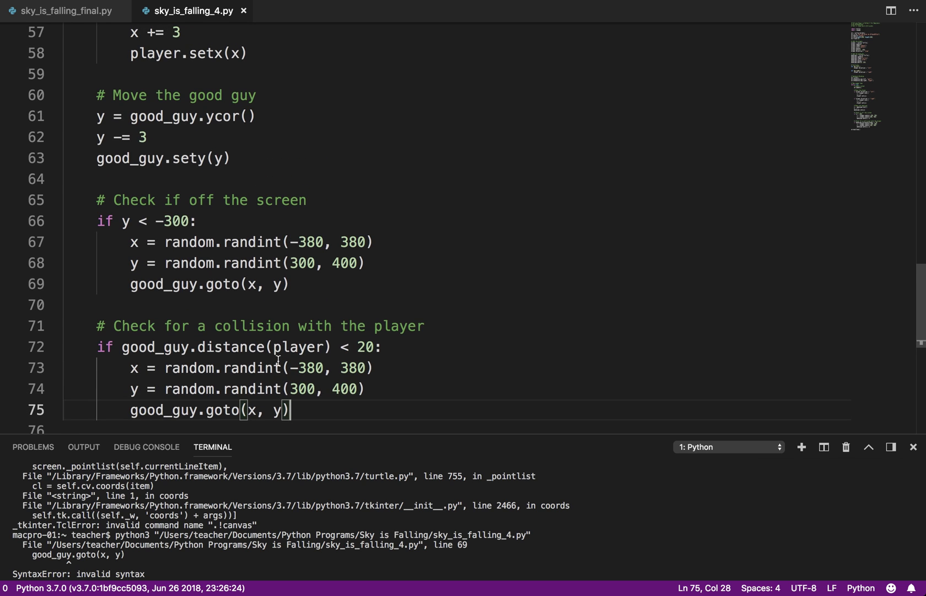
pyautogui.scroll(2, 278, 360)
pyautogui.scroll(5, 278, 361)
pyautogui.scroll(-5, 278, 360)
pyautogui.scroll(-1, 278, 361)
pyautogui.moveTo(65, 129)
pyautogui.mouseDown()
pyautogui.moveTo(96, 460)
pyautogui.moveTo(334, 369)
pyautogui.mouseUp()
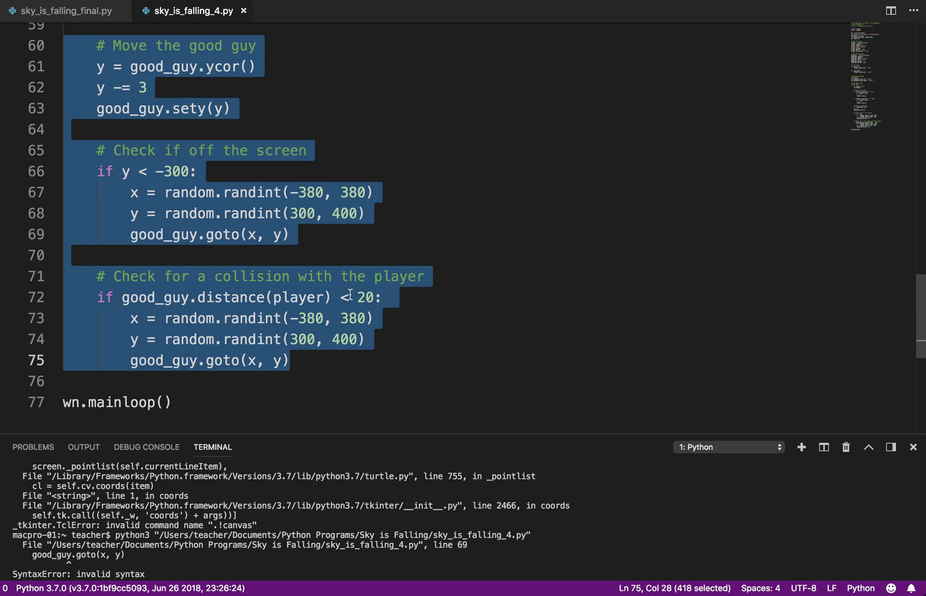
pyautogui.click(296, 381)
pyautogui.scroll(1, 384, 383)
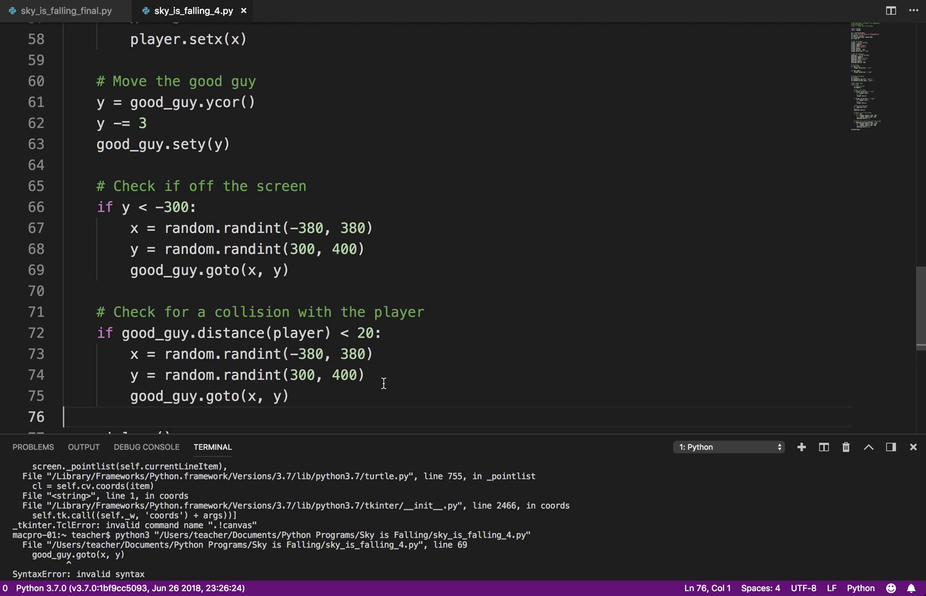